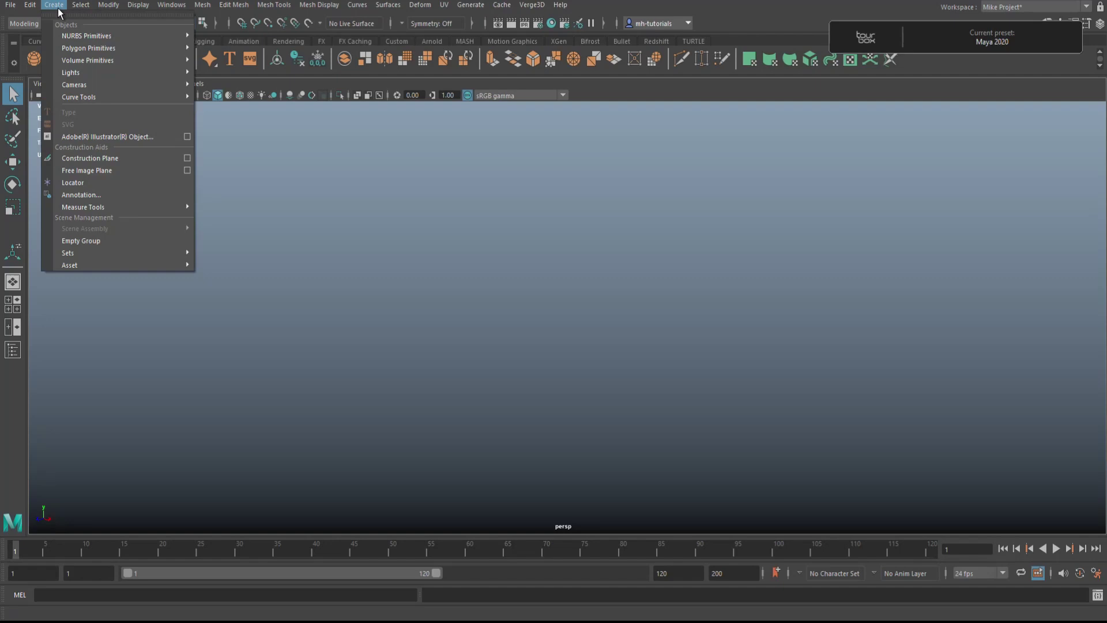
Create a polygon pipe and set its axis subdivisions to 12
mouse_move(119, 52)
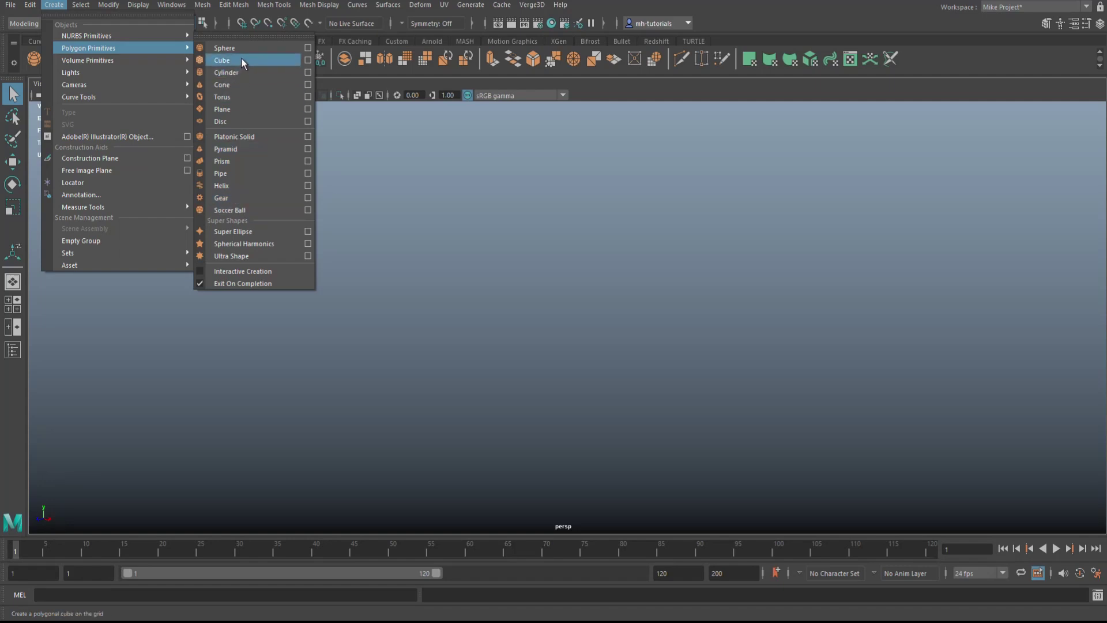
click(247, 173)
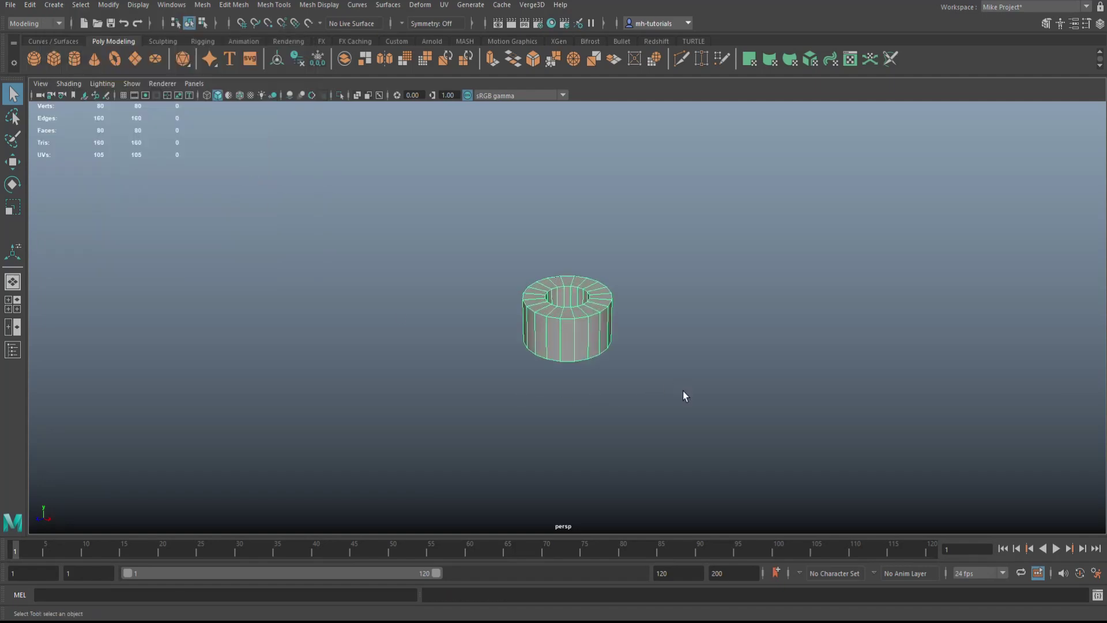
key(ctrl+a)
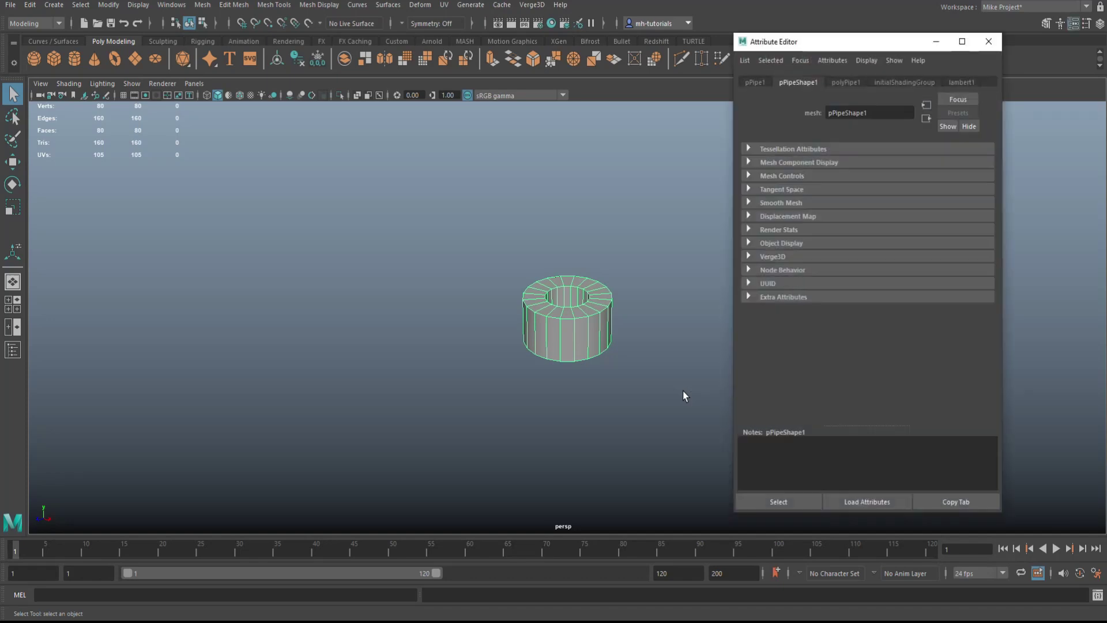
click(846, 82)
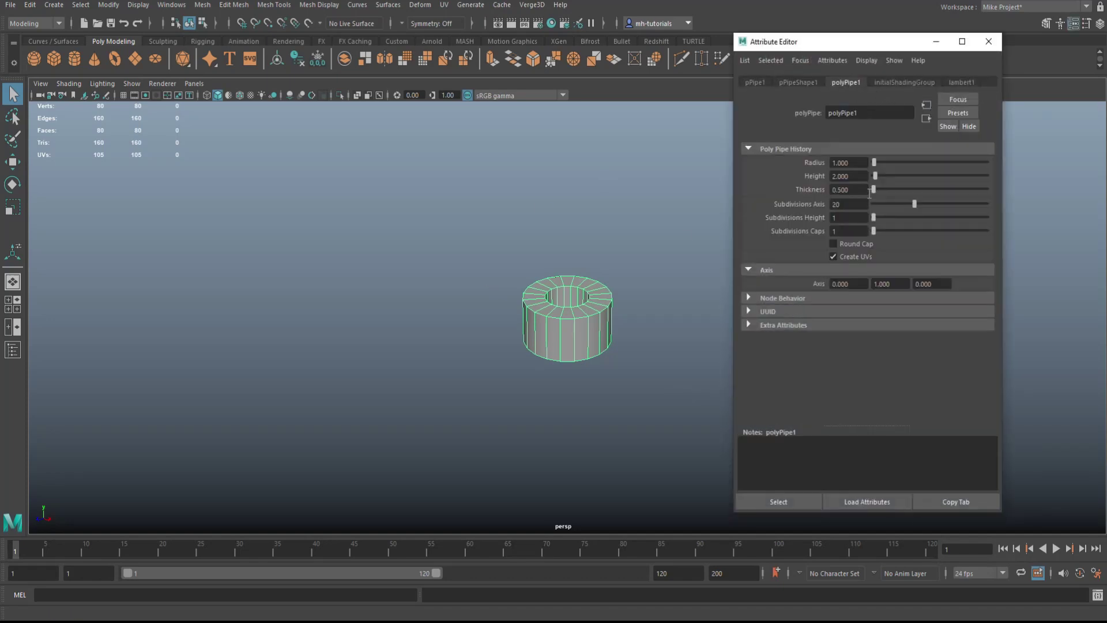
drag(864, 203, 775, 202)
text(12)
key(Return)
click(988, 41)
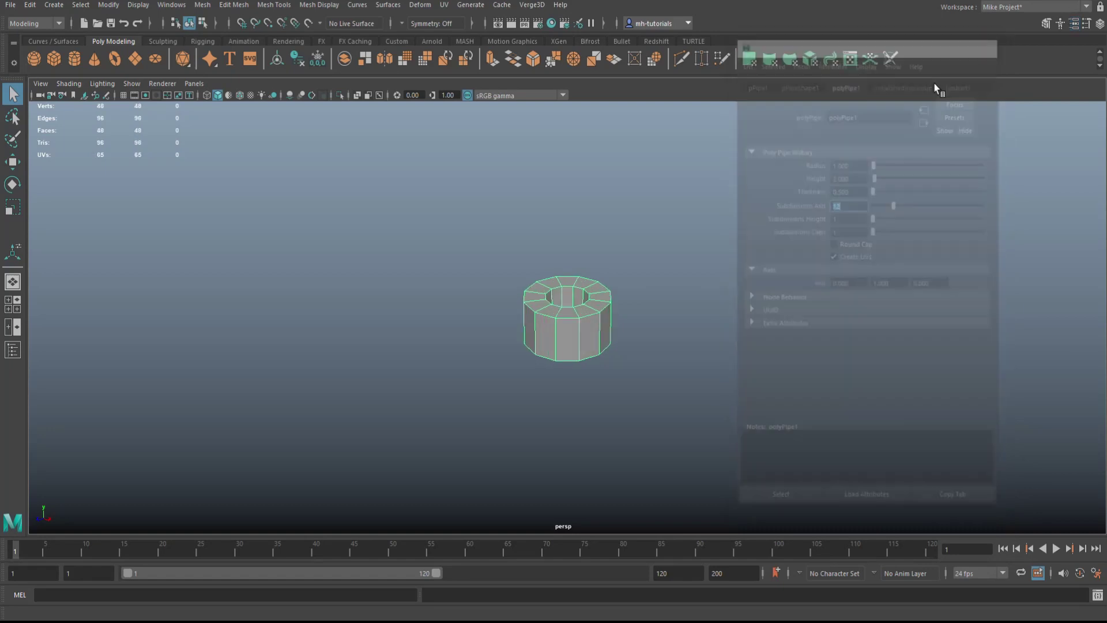
Delete all faces of the pipe except the flat ring on its top
click(15, 309)
key(space)
right_drag(649, 311, 651, 343)
drag(519, 332, 709, 453)
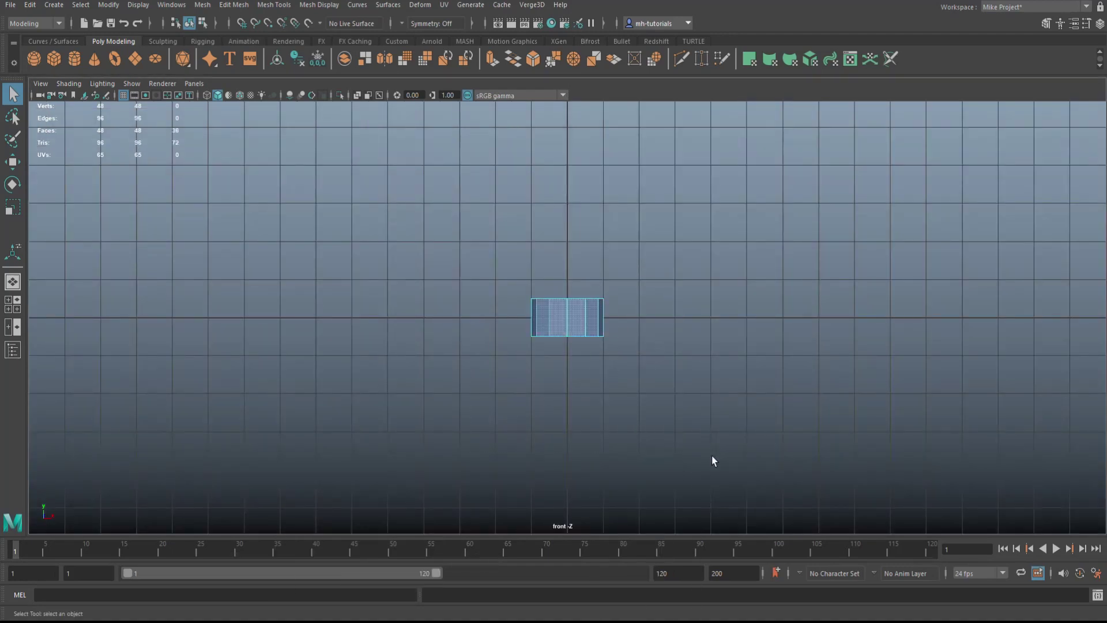
key(Delete)
Center the pivot of the remaining ring and snap the ring vertically down to the grid origin
right_drag(556, 299, 603, 281)
drag(538, 281, 556, 313)
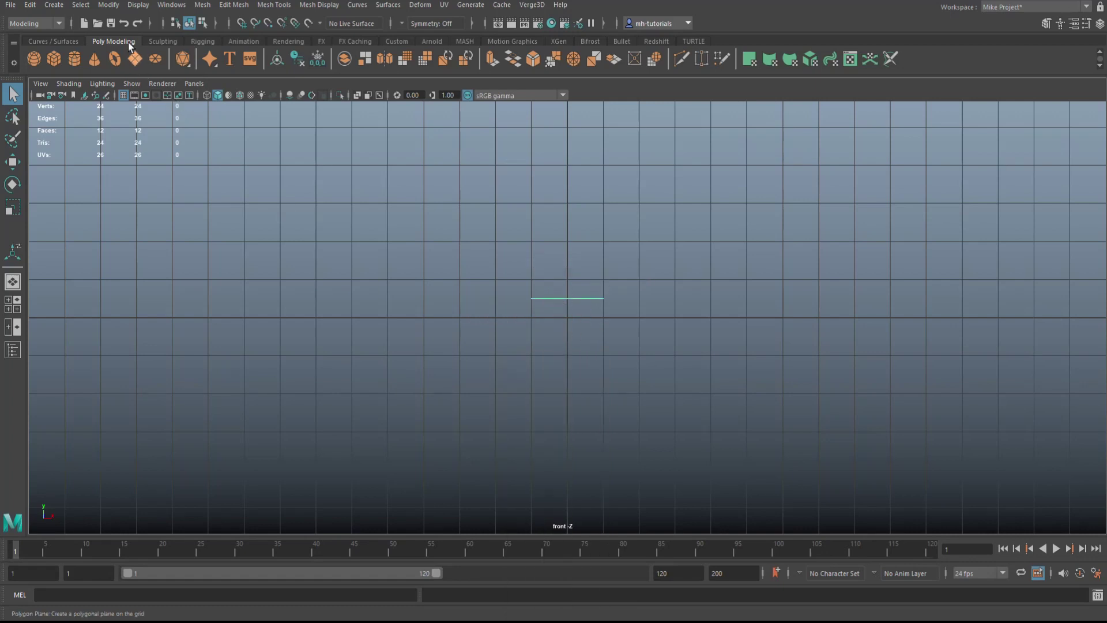
click(109, 5)
click(161, 94)
key(w)
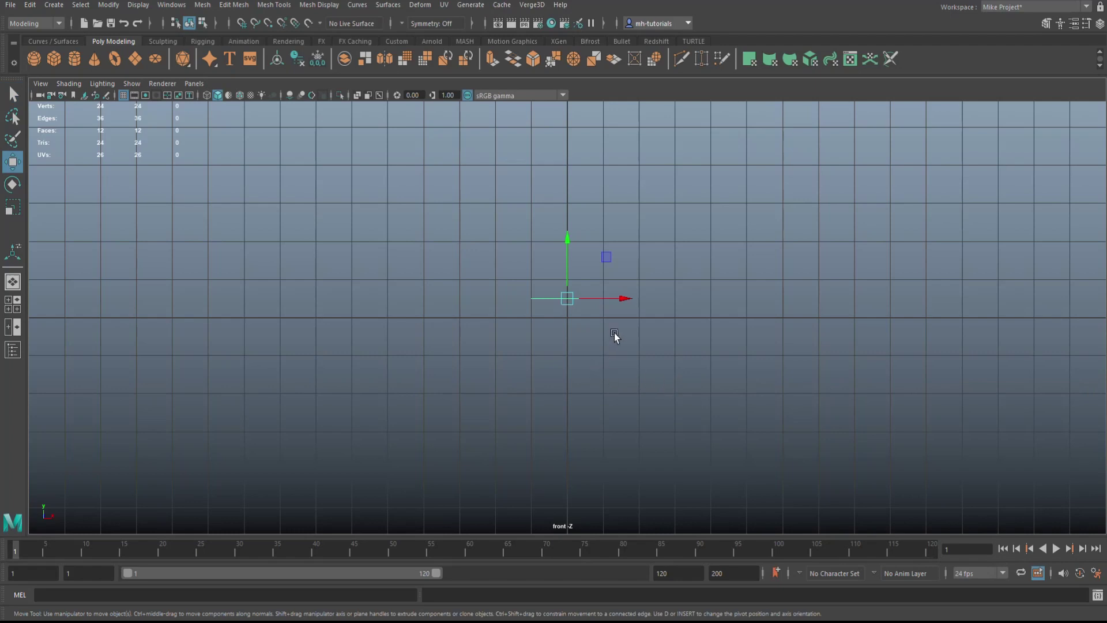
drag(559, 252, 573, 316)
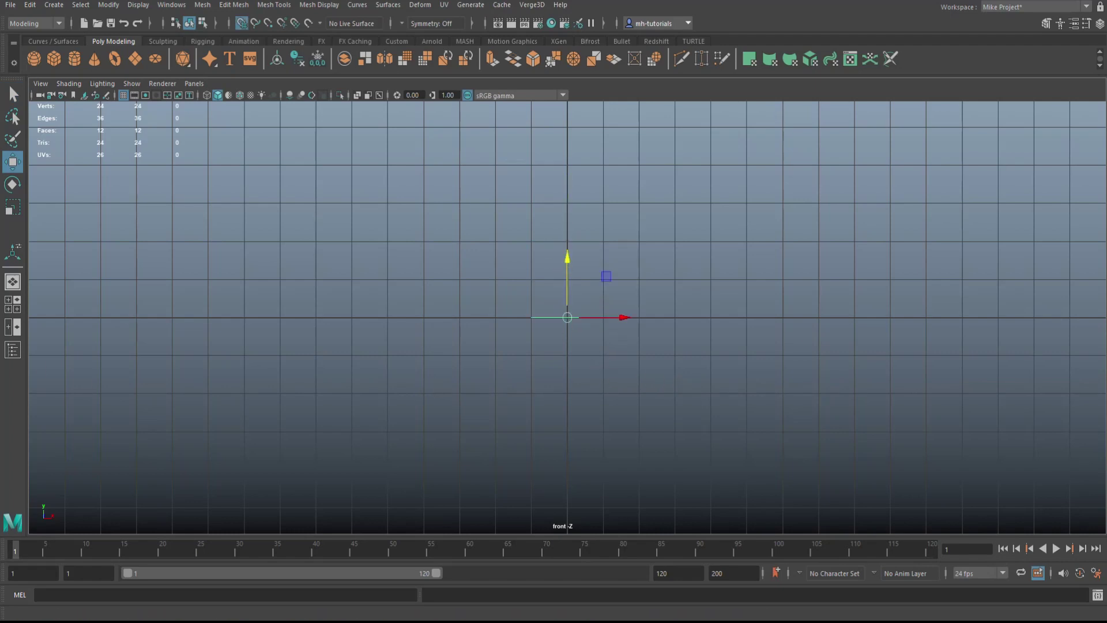
Rotate the flat ring upright so that it faces along the X axis
click(13, 305)
key(space)
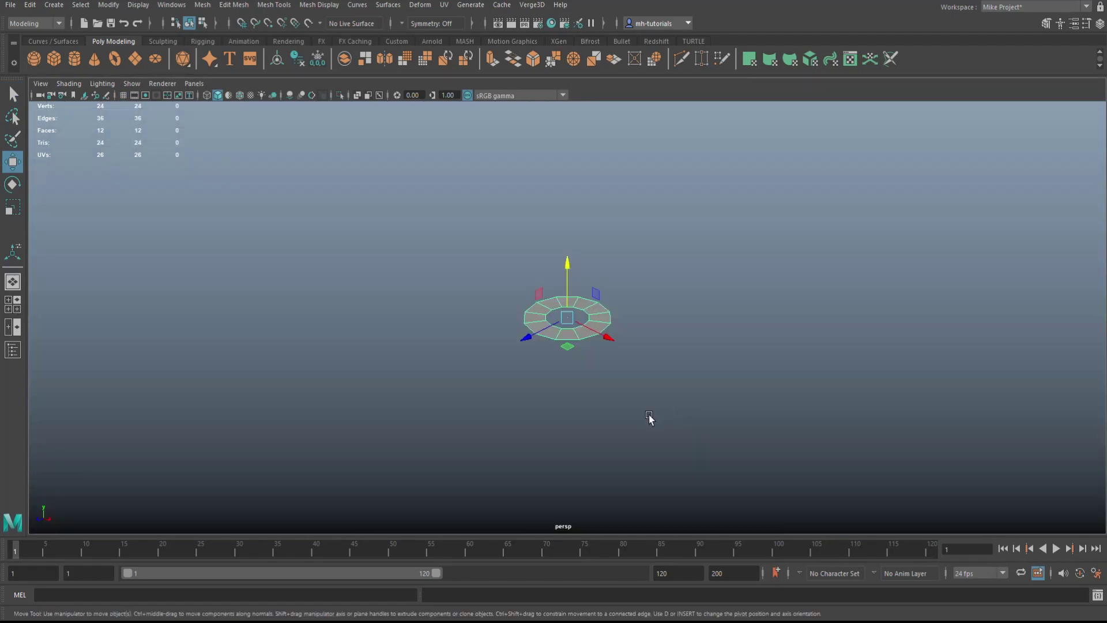
key(e)
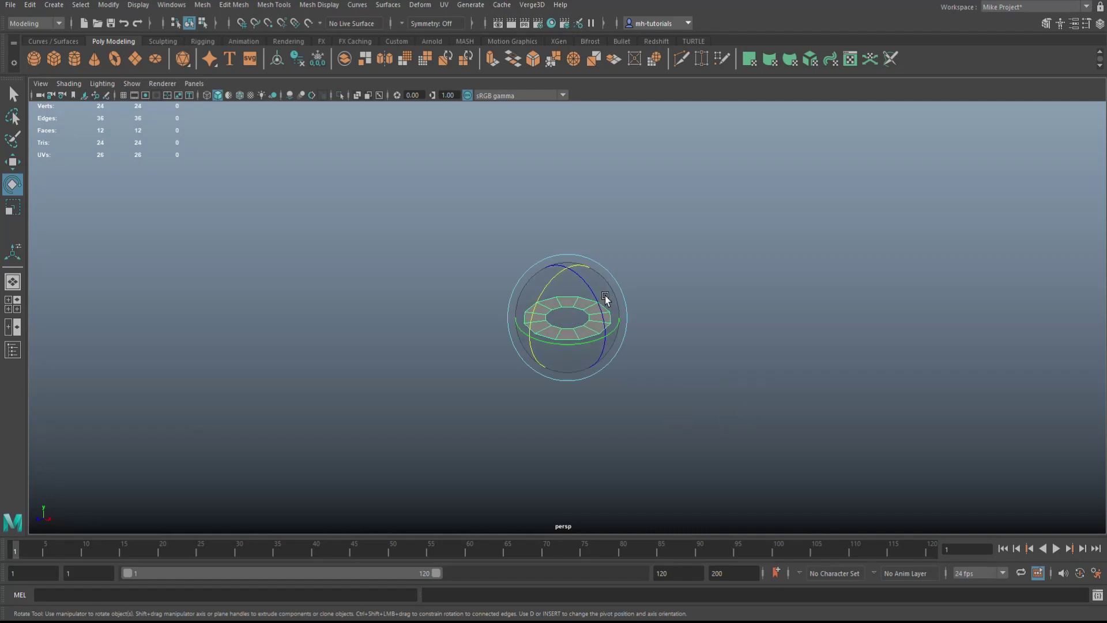
drag(590, 285, 759, 421)
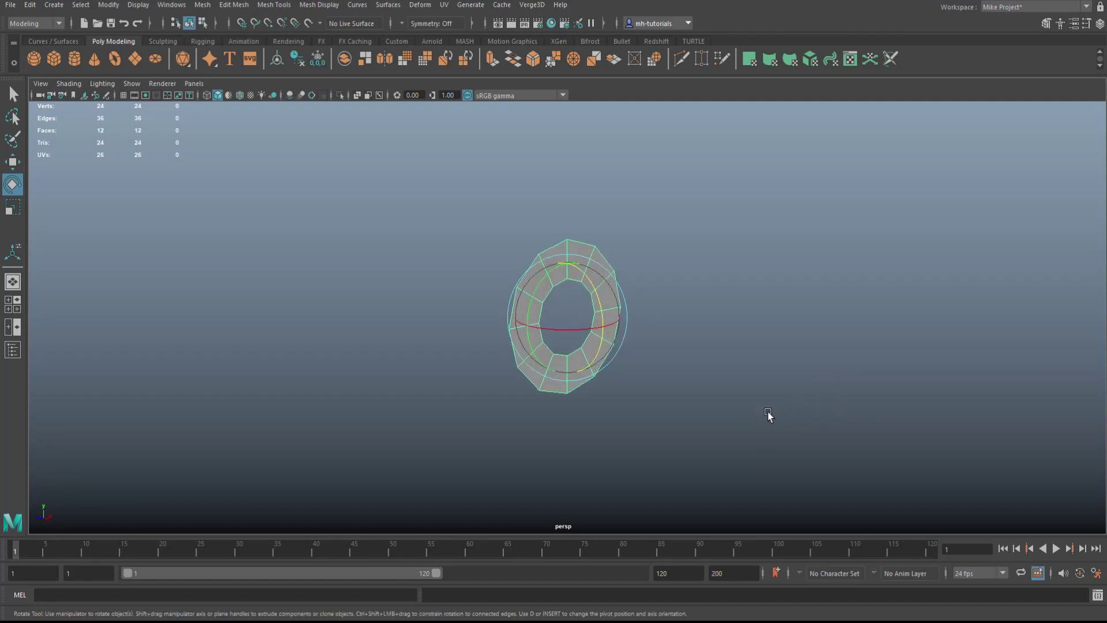
In the side view, snap the ring's topmost outer vertex up to the grid line at height 2
key(space)
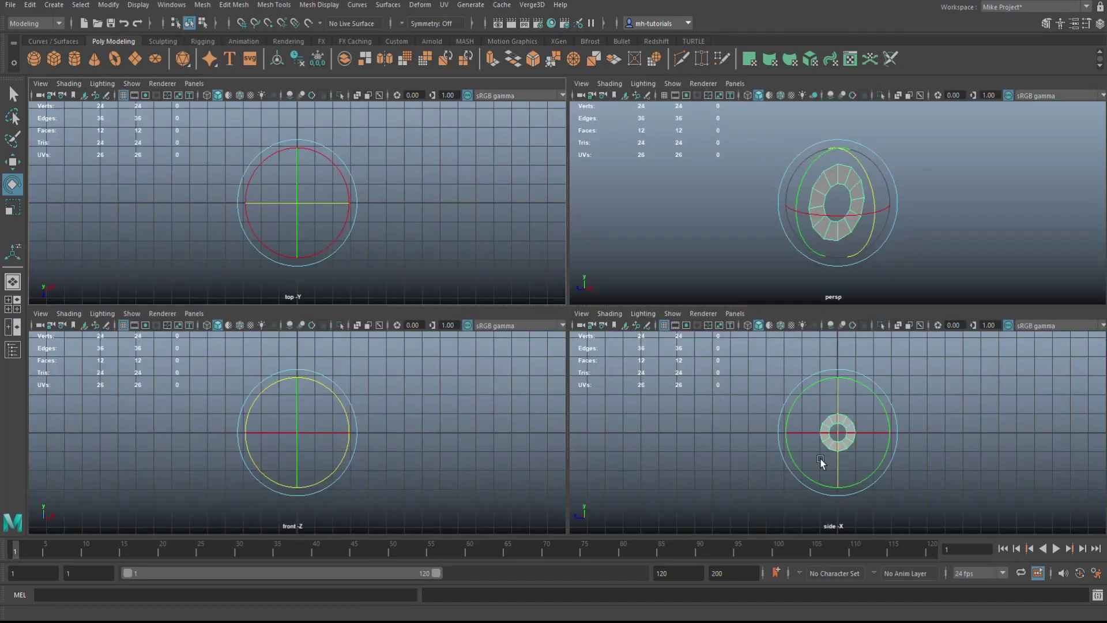
key(space)
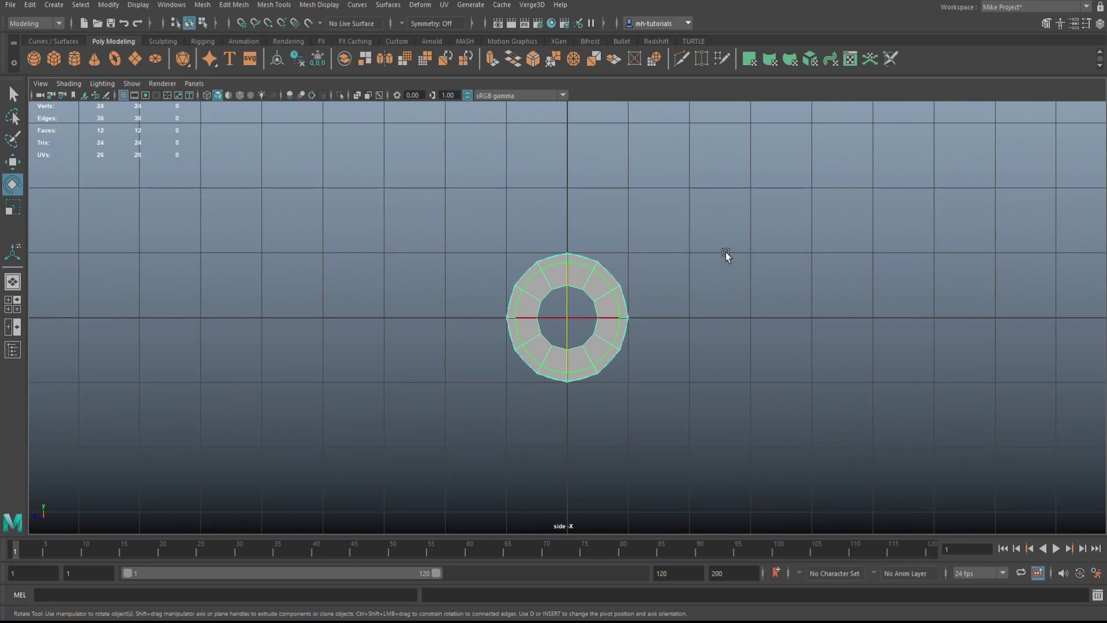
right_drag(718, 240, 623, 253)
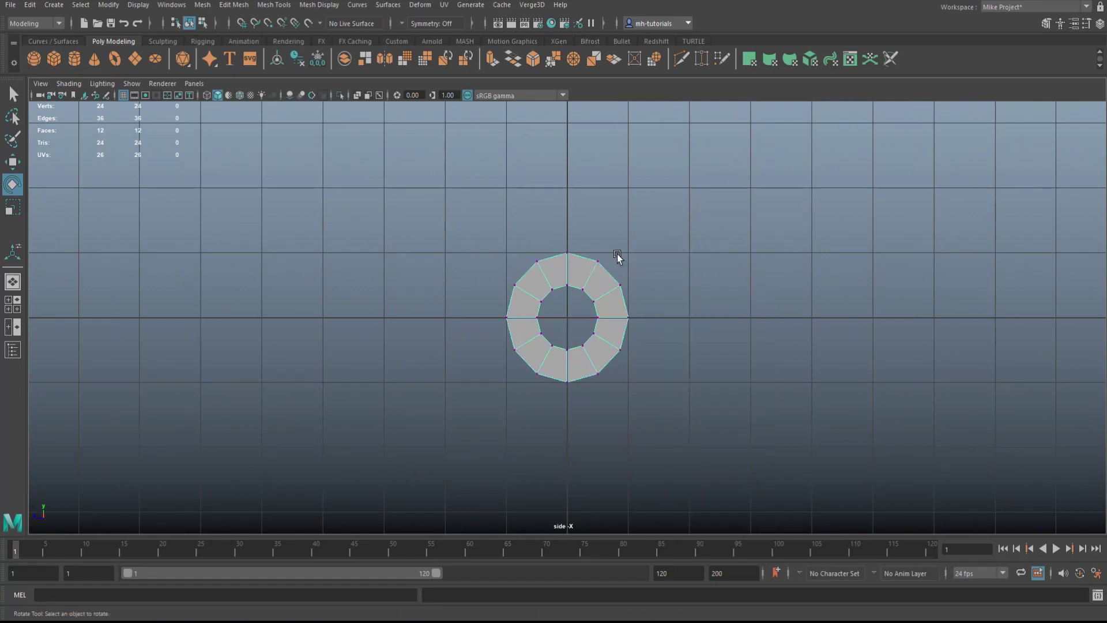
click(566, 252)
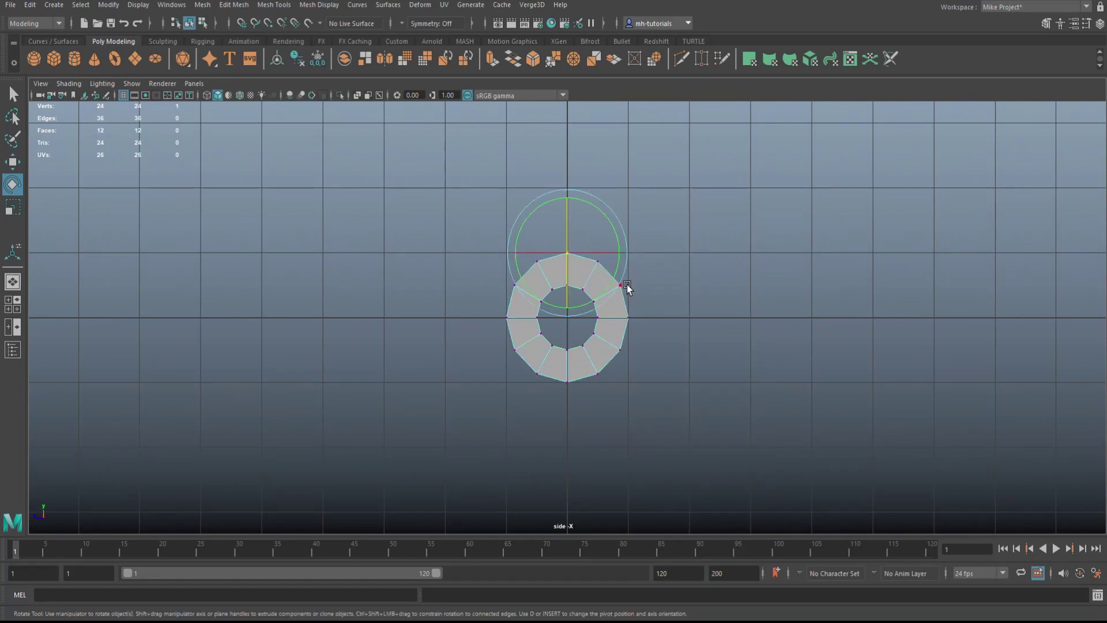
key(w)
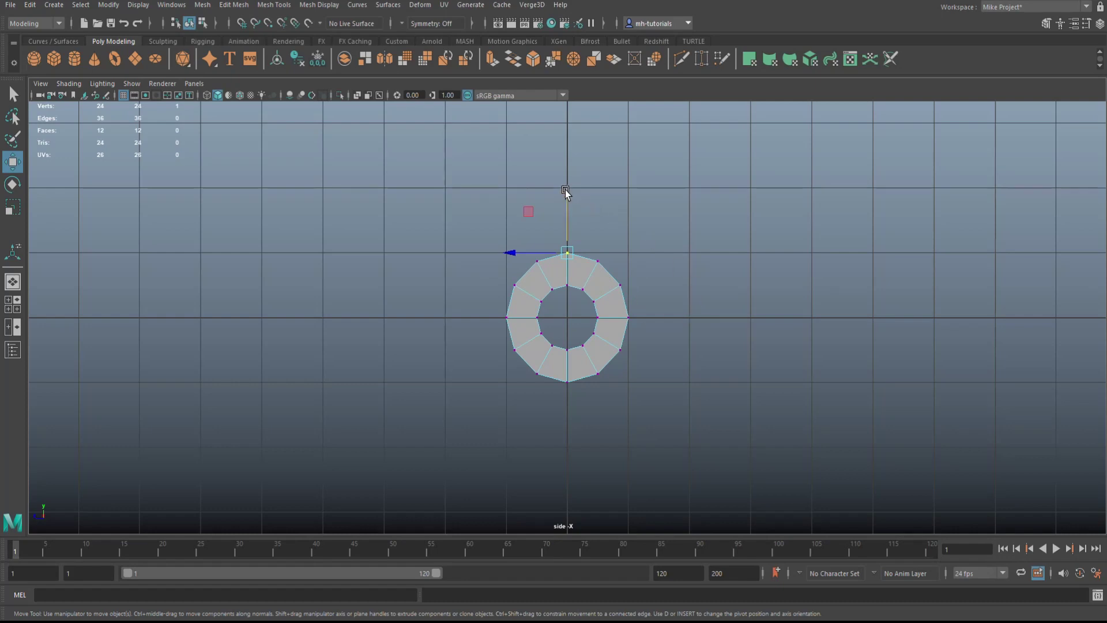
mouse_move(565, 189)
mouse_down()
mouse_move(562, 150)
mouse_move(566, 171)
mouse_up()
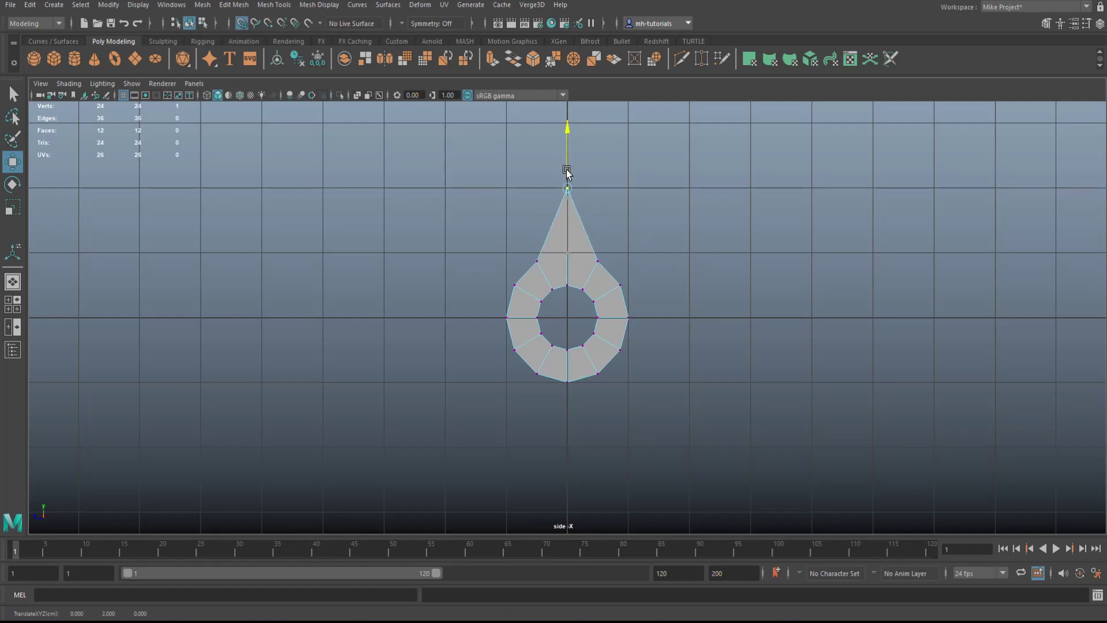
Square off the upper ring by snapping the adjacent outer vertices to height 2 and the pair below to height 1, at Z 1 and -1
click(538, 261)
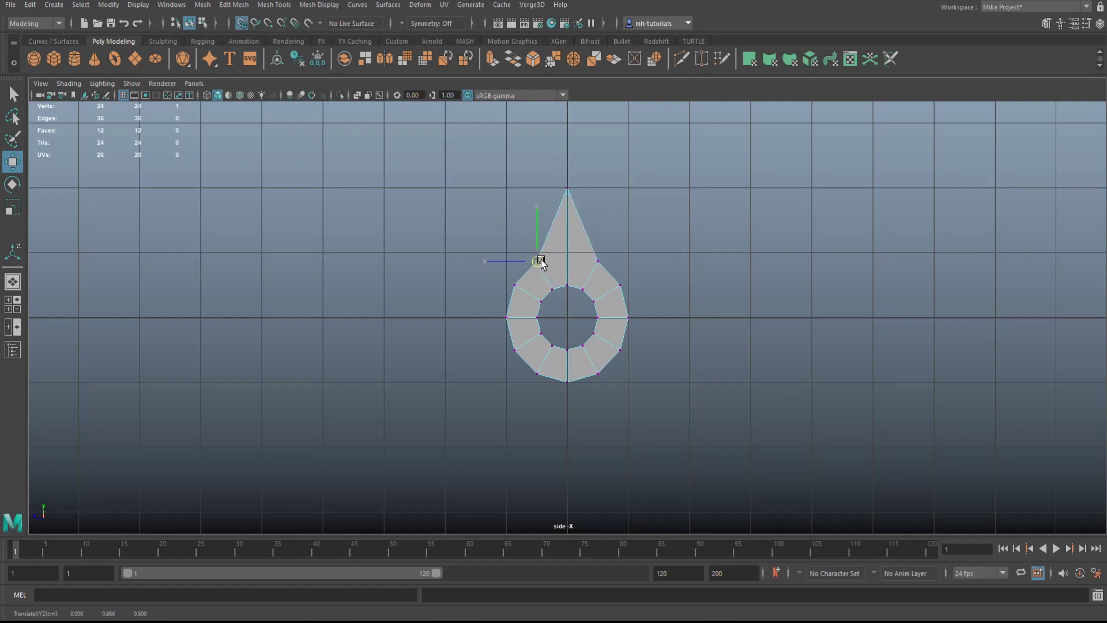
drag(541, 261, 519, 191)
click(601, 263)
drag(603, 264, 627, 193)
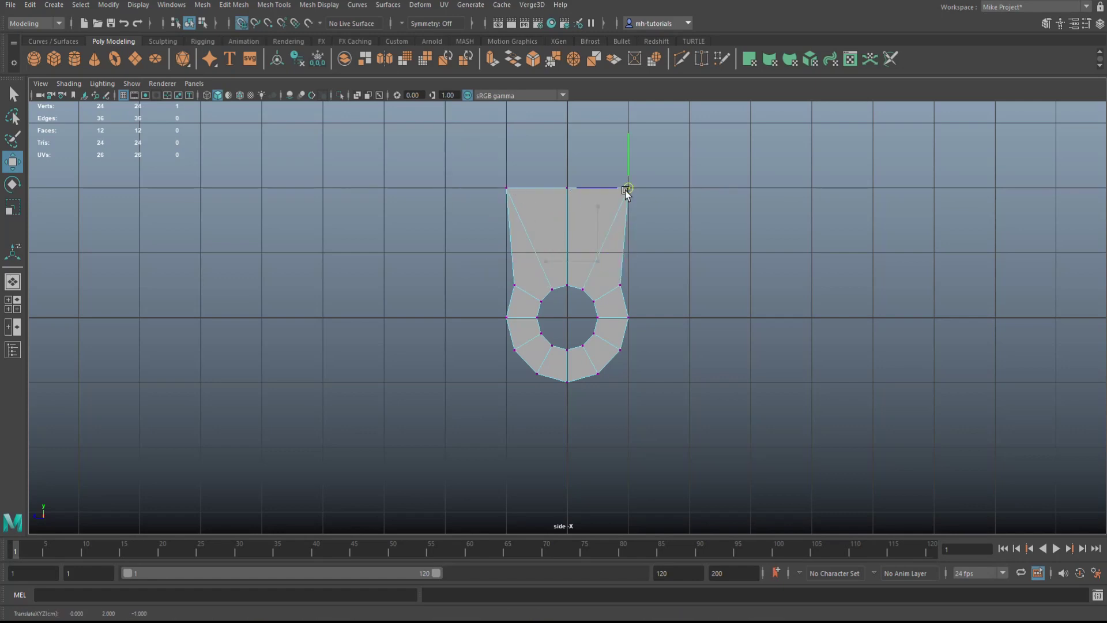
click(622, 286)
drag(623, 288, 633, 260)
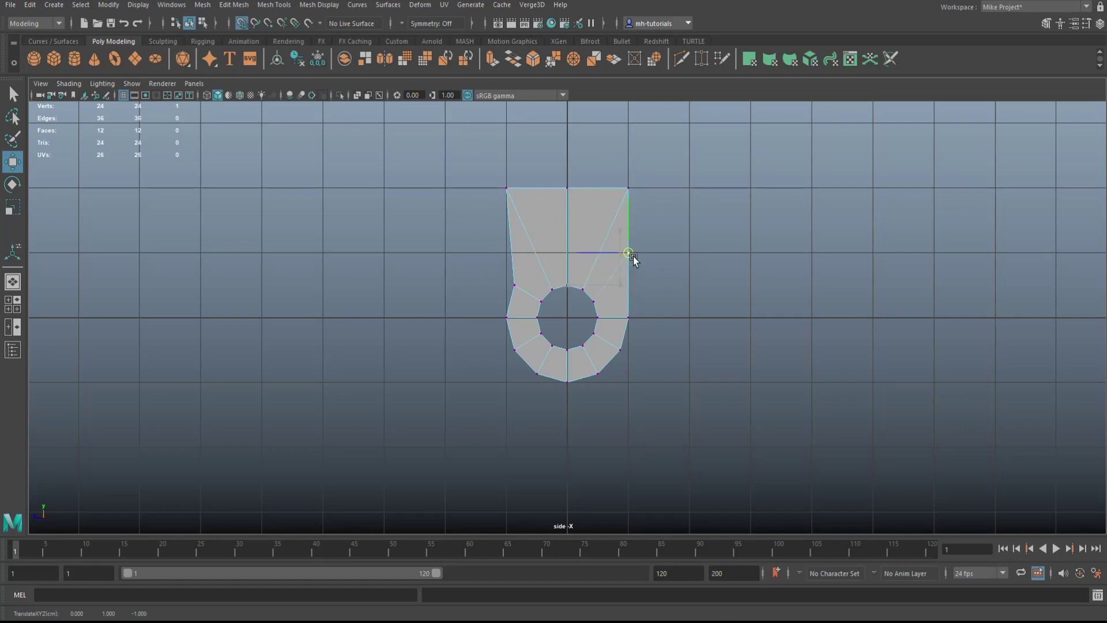
click(509, 278)
drag(515, 285, 505, 260)
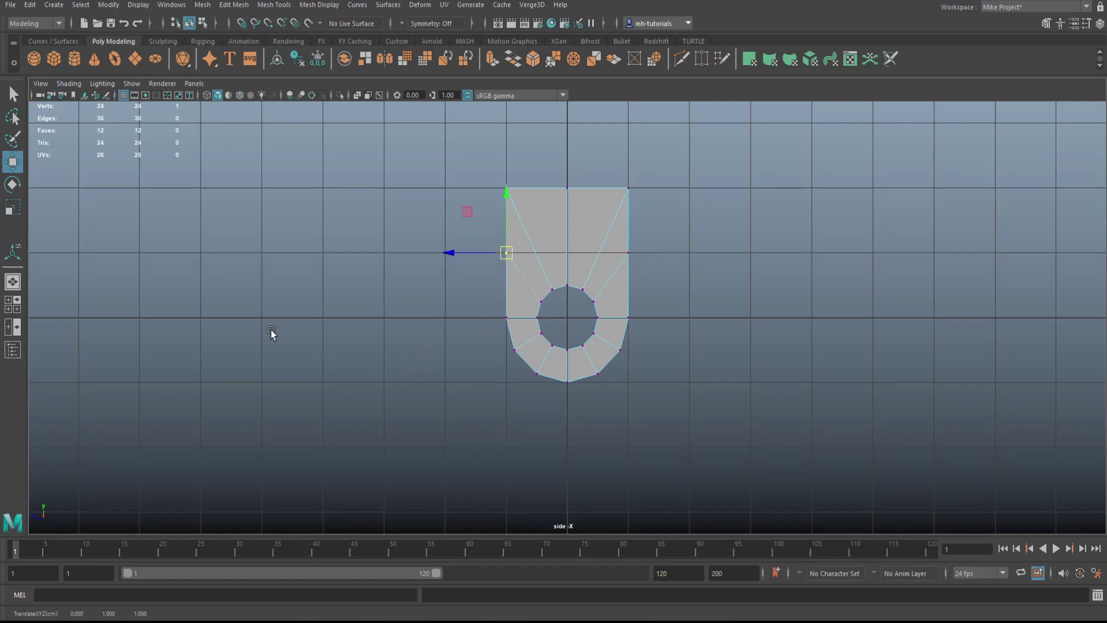
Extrude the two top edges of the plate sideways in negative X to form a horizontal flange
key(space)
key(space)
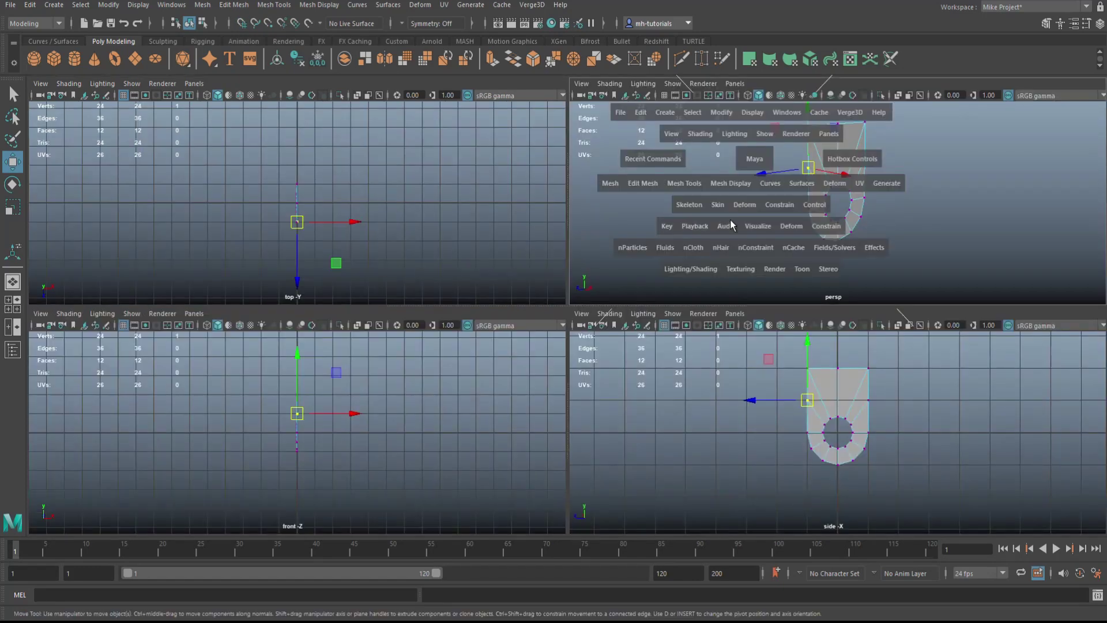
alt+drag(615, 331, 636, 292)
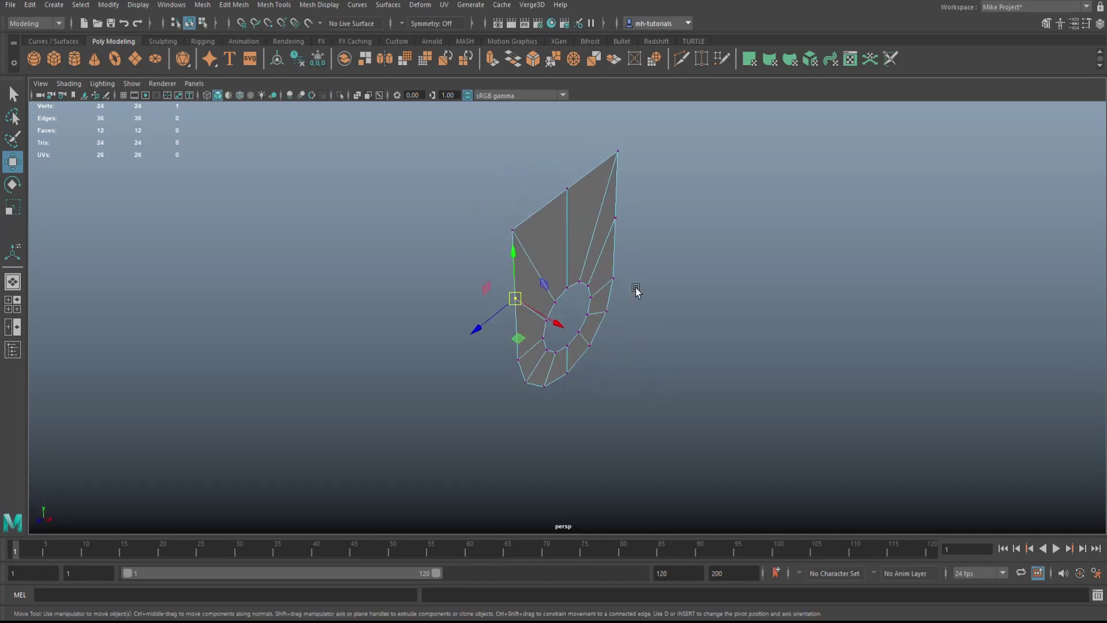
right_drag(586, 148, 577, 114)
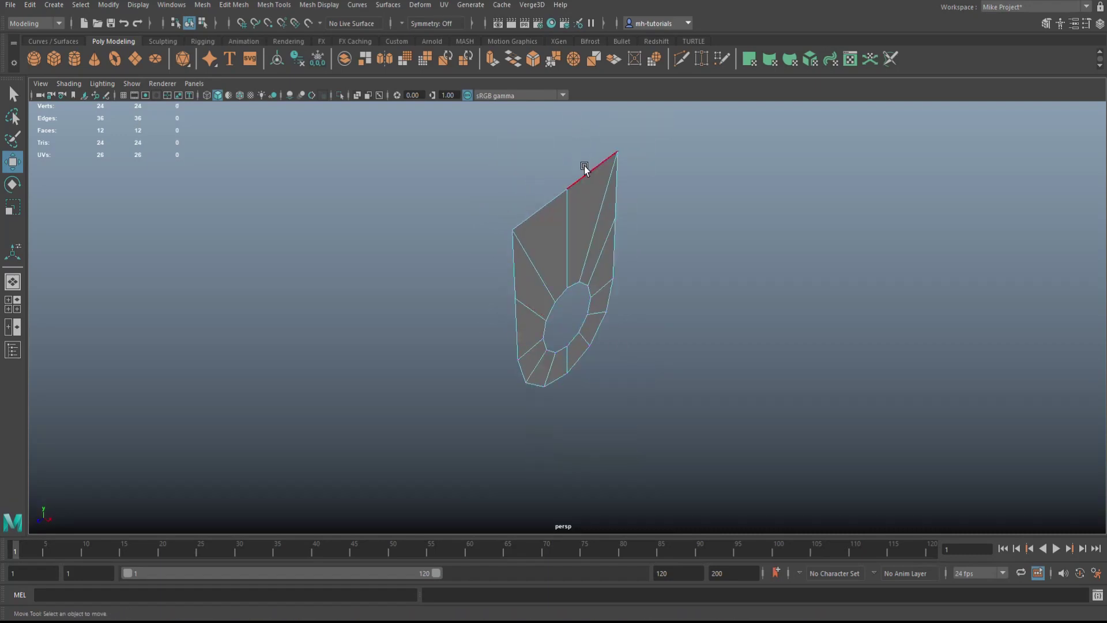
click(585, 168)
shift+click(531, 217)
alt+drag(531, 218, 472, 285)
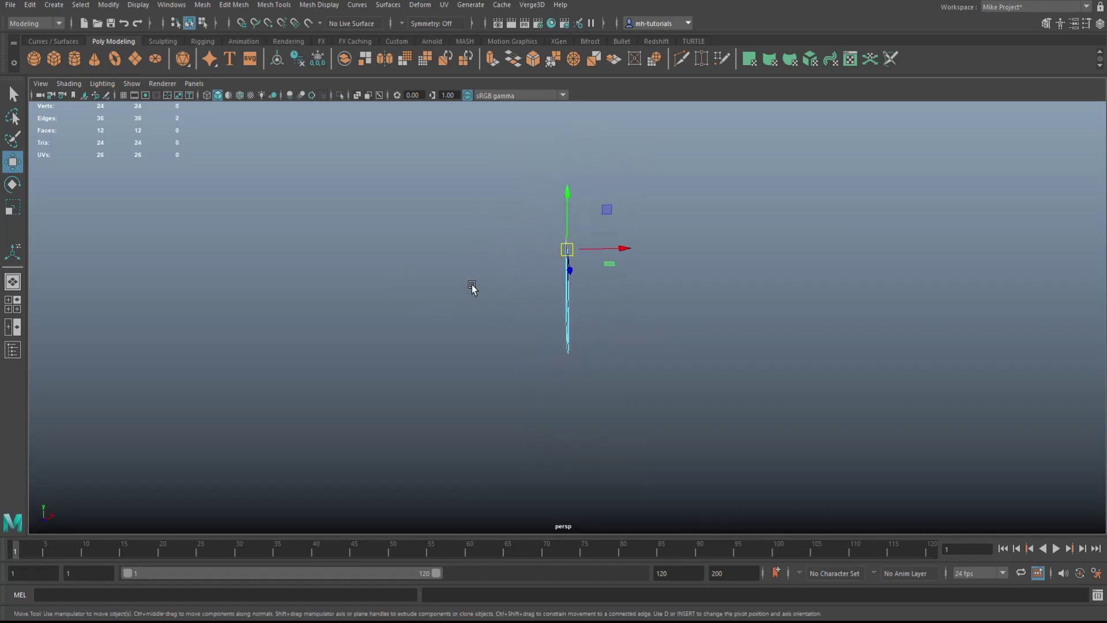
key(ctrl+e)
key(w)
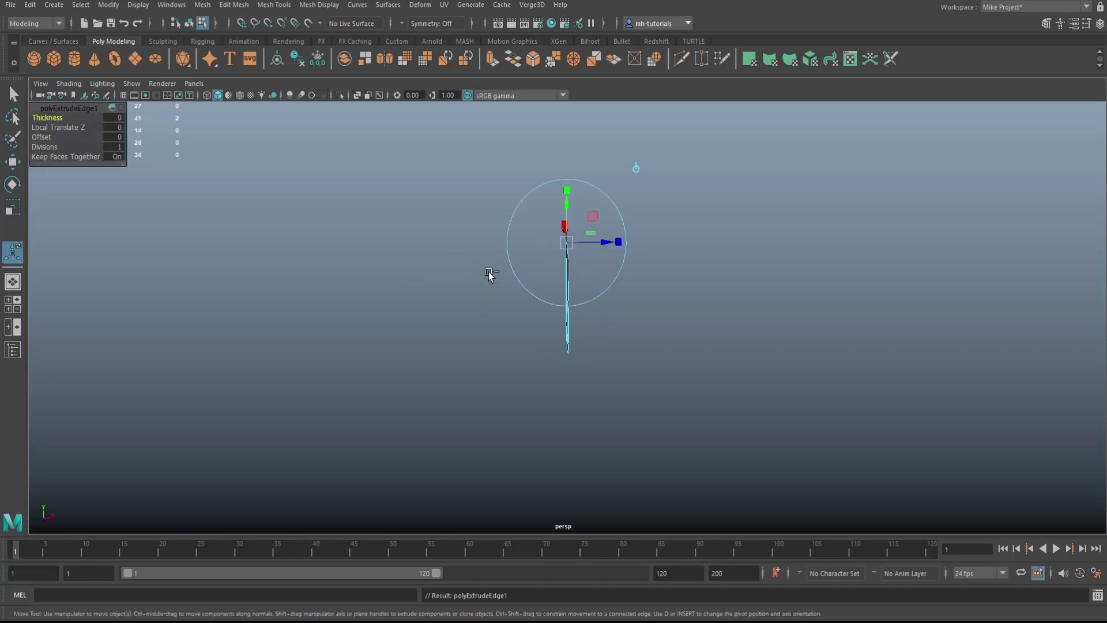
drag(618, 249, 668, 346)
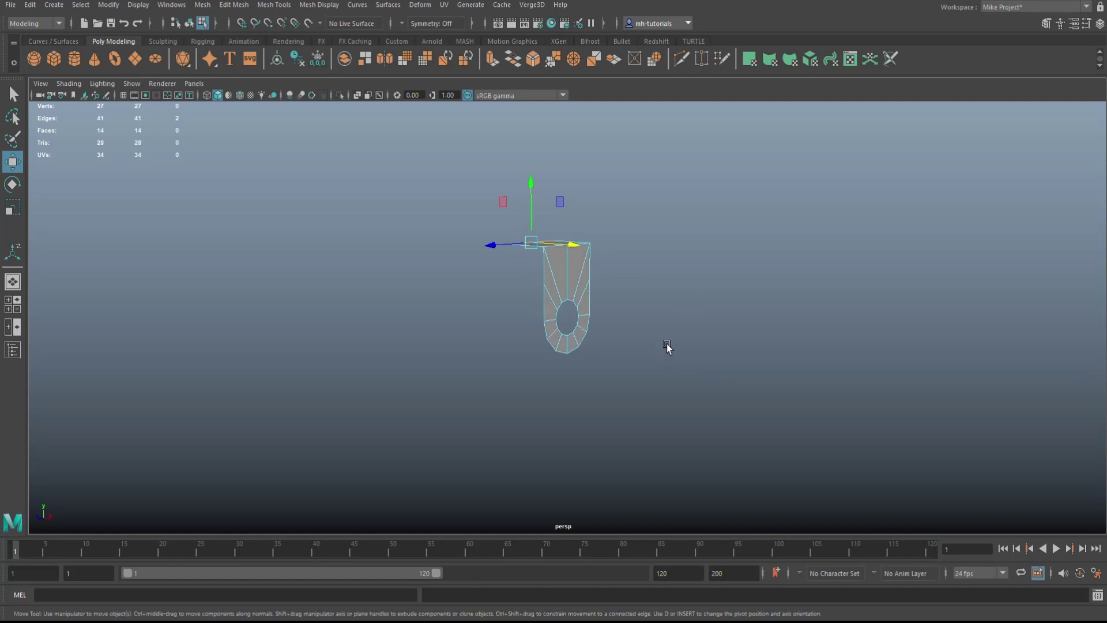
Raise the flange's outer edges slightly so that the flange slopes upward away from the plate
alt+middle_drag(667, 346, 674, 324)
scroll(745, 473, up, 3)
drag(569, 254, 572, 226)
Extrude the outer edges of the sloped flange straight up to form a vertical section
alt+drag(537, 297, 527, 354)
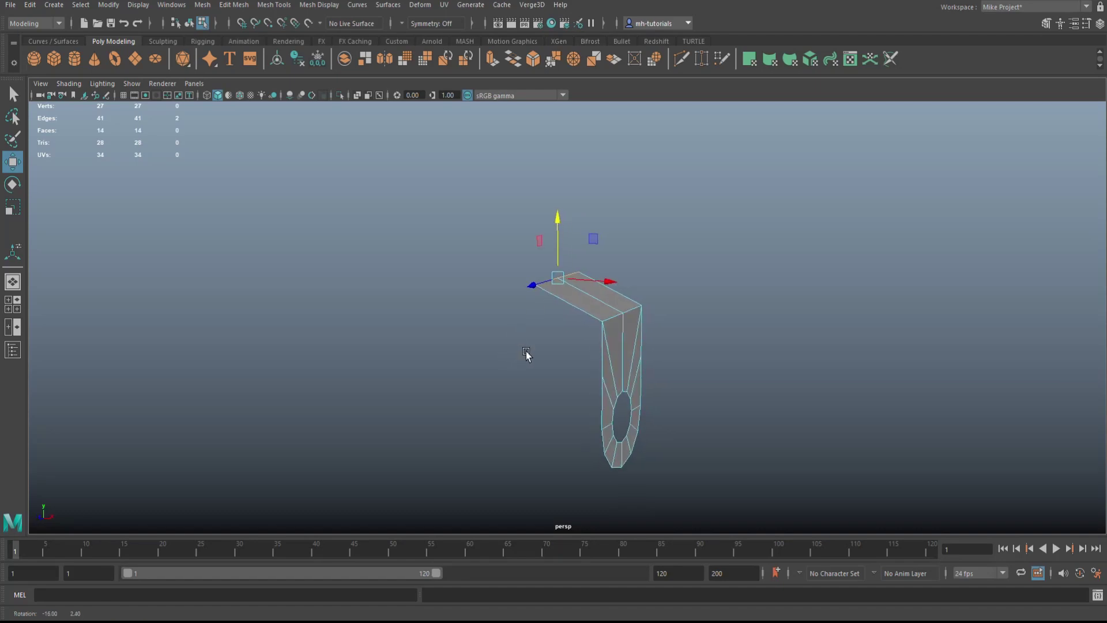
key(ctrl+e)
key(w)
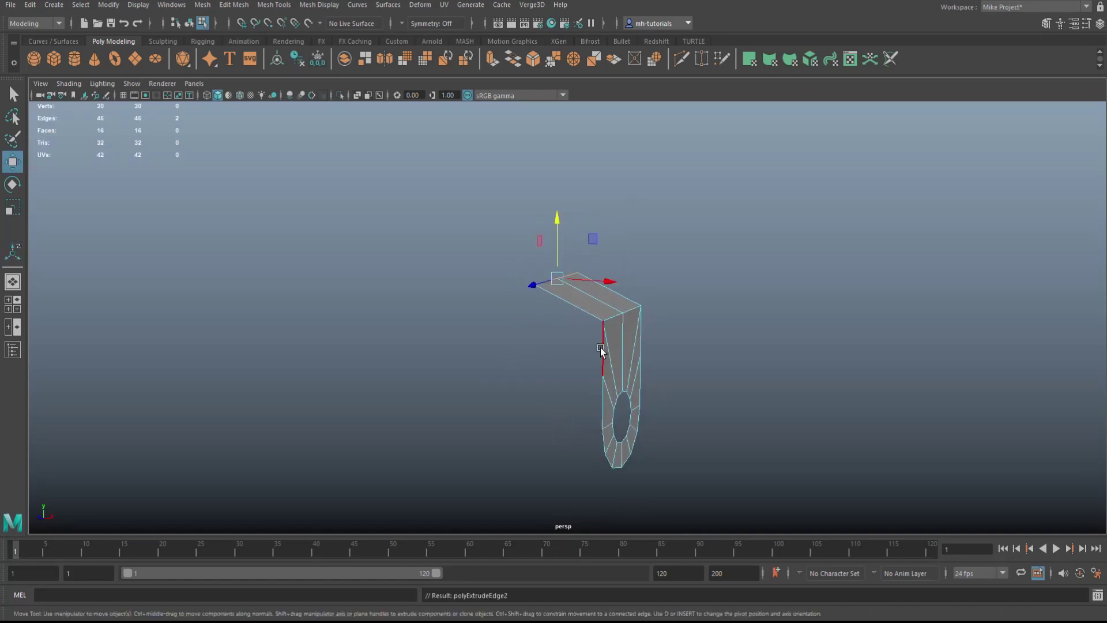
drag(558, 229, 564, 157)
Extrude the top edges of the vertical section sideways in negative X to form a horizontal ledge
key(ctrl+e)
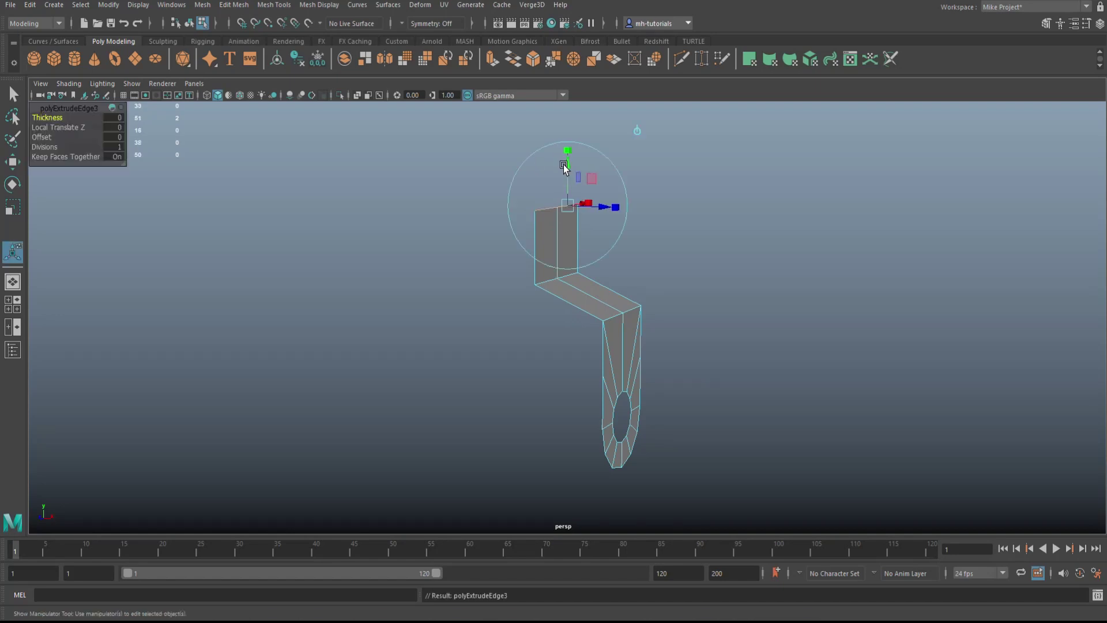
key(w)
drag(608, 212, 571, 212)
alt+drag(465, 354, 496, 401)
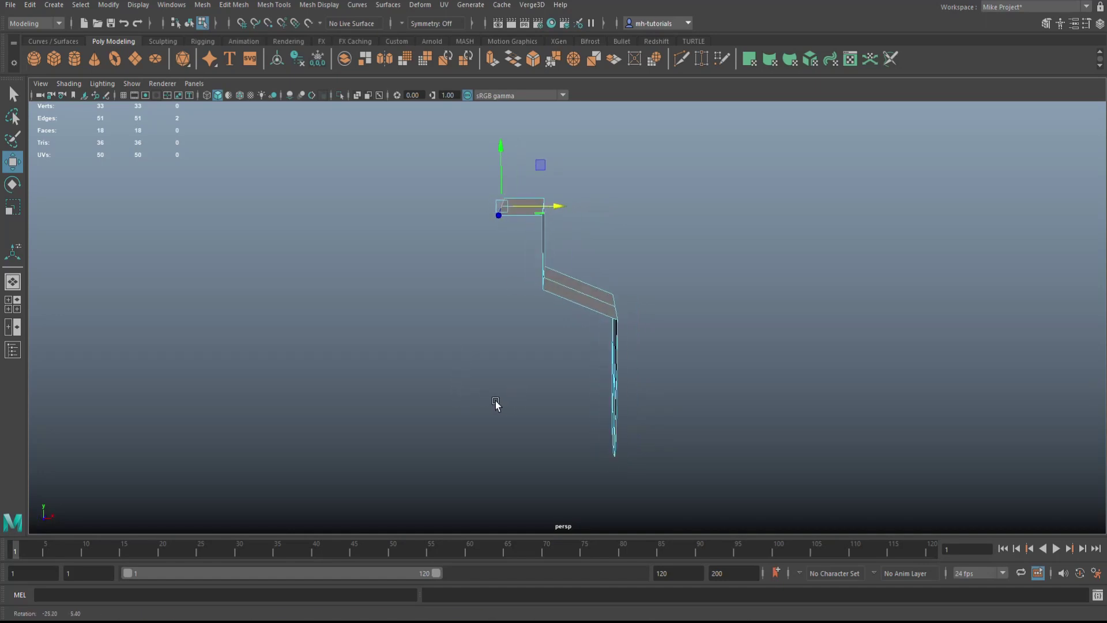
In the front view, move the vertices of the upper vertical section and ledge in X, aligning the vertical section with X -1
click(15, 303)
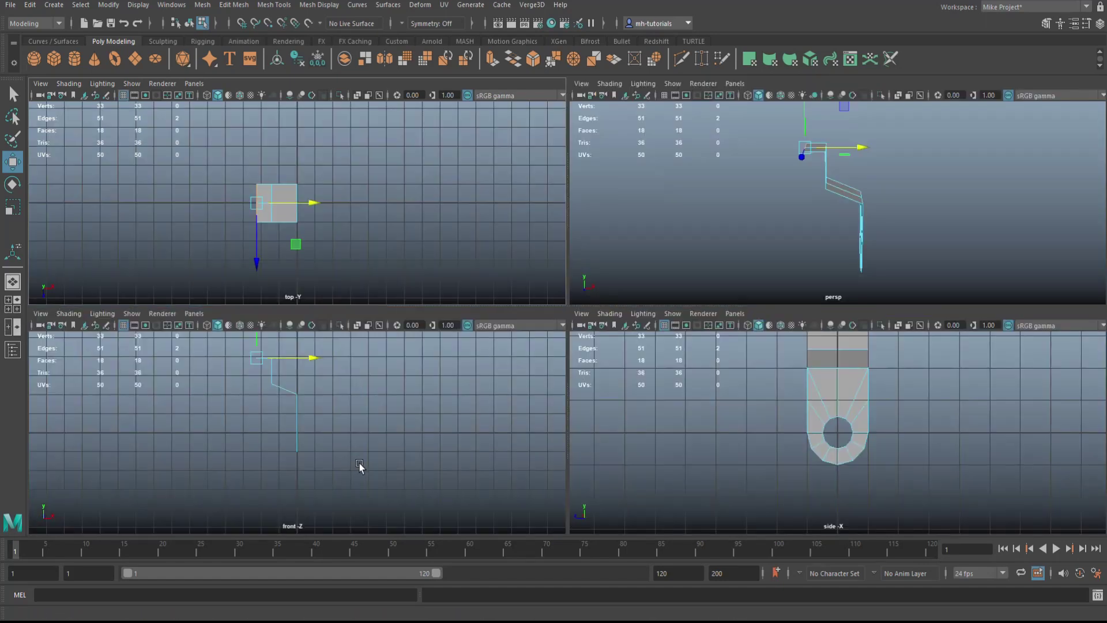
key(space)
alt+middle_drag(651, 338, 672, 389)
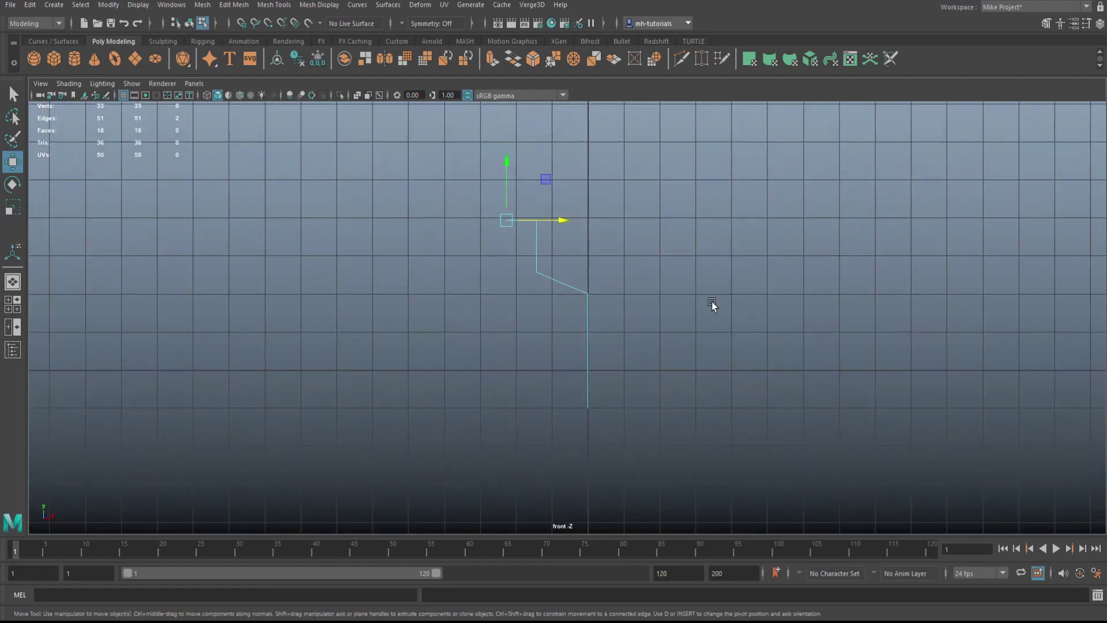
right_drag(711, 279, 668, 281)
drag(475, 195, 554, 327)
drag(576, 254, 592, 253)
scroll(663, 368, up, 2)
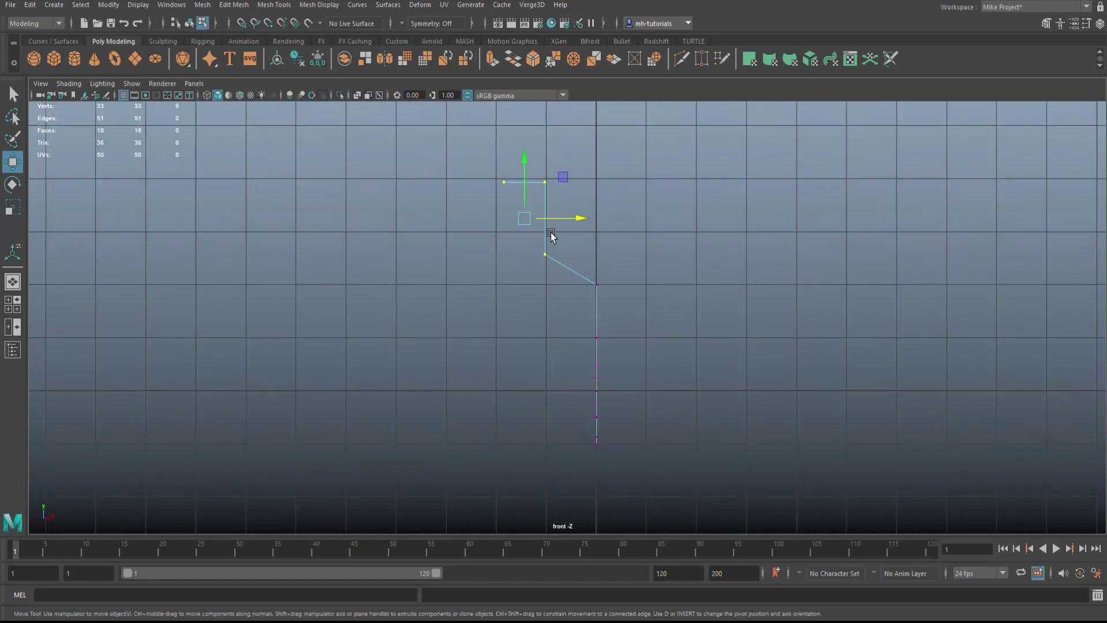
Snap the vertical section's vertices to X -1 with its top corner at Y 4, and the ledge's end vertices to X -2, Y 4
drag(515, 248, 556, 311)
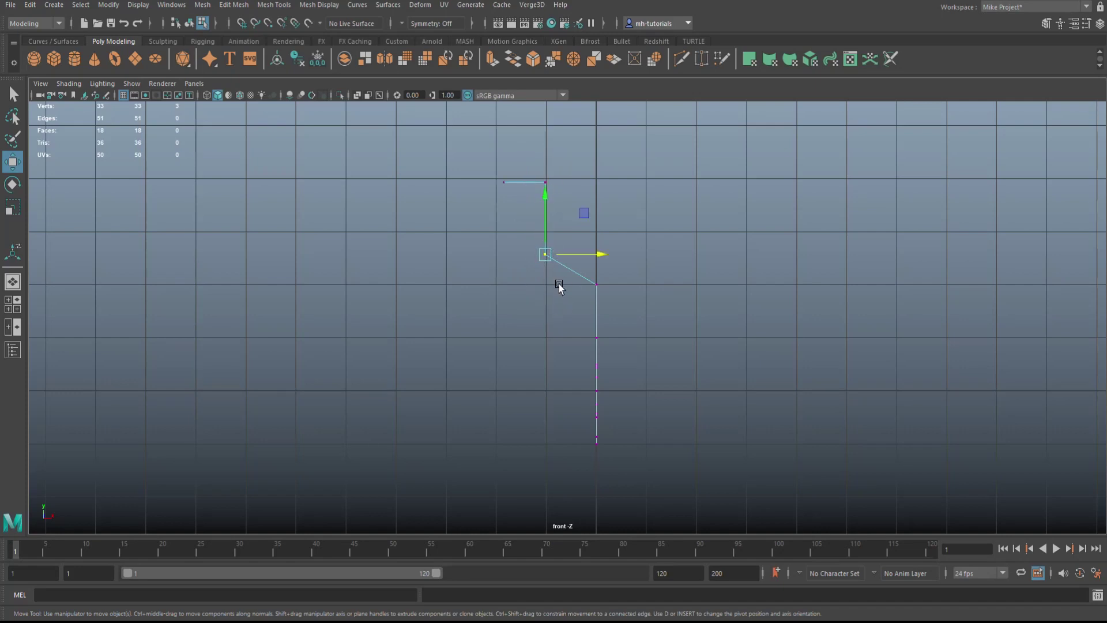
key(x)
drag(601, 252, 581, 193)
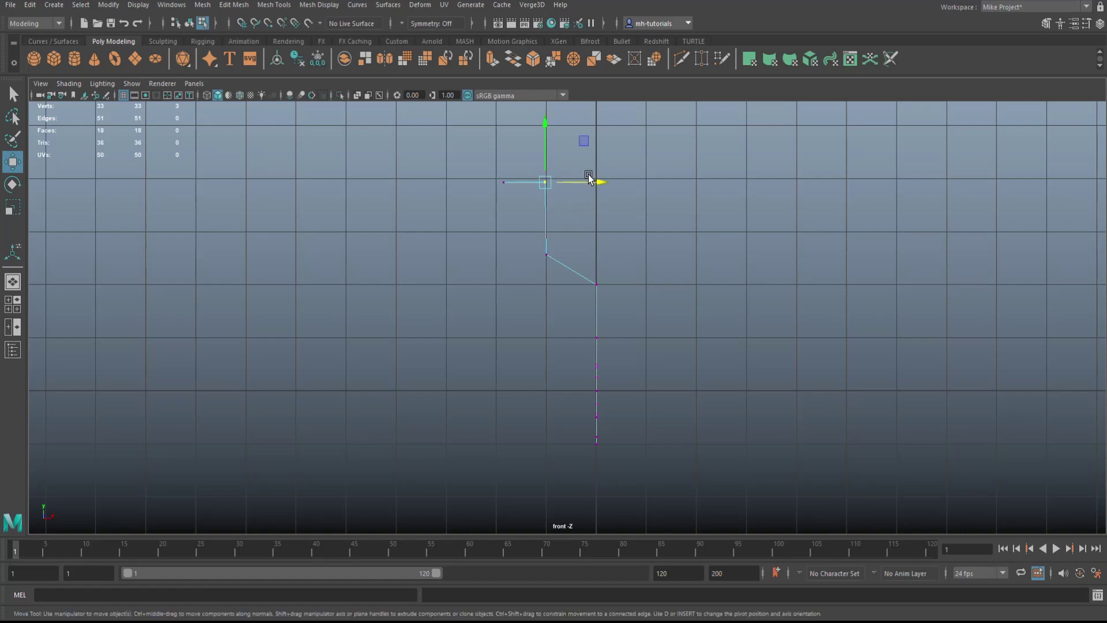
mouse_move(494, 173)
mouse_down()
mouse_move(518, 218)
mouse_move(503, 187)
mouse_up()
key(x)
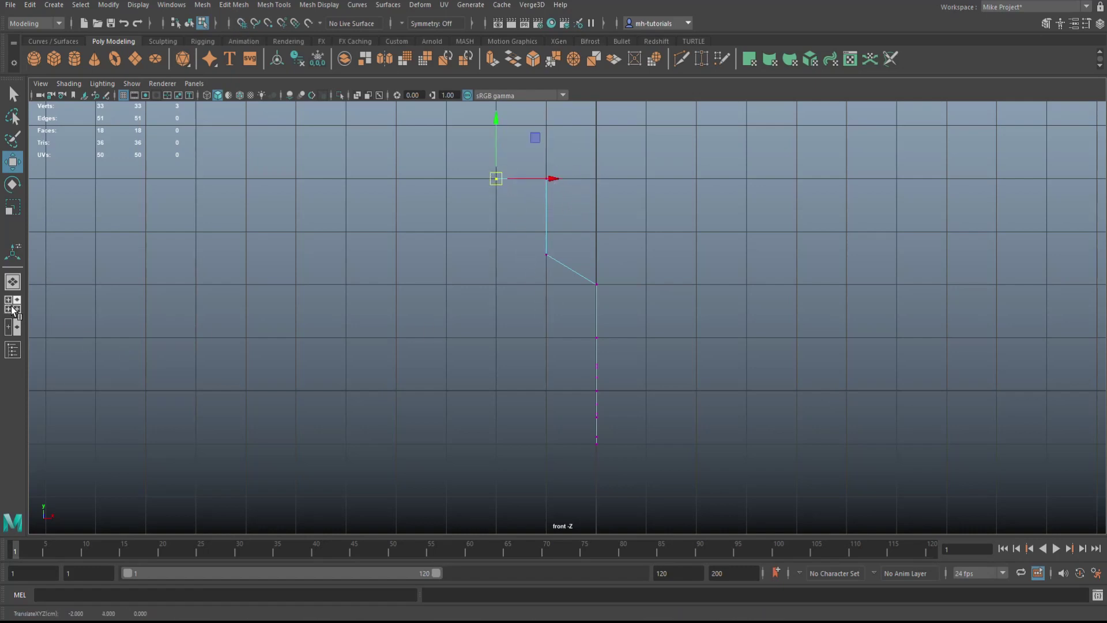
key(space)
key(space)
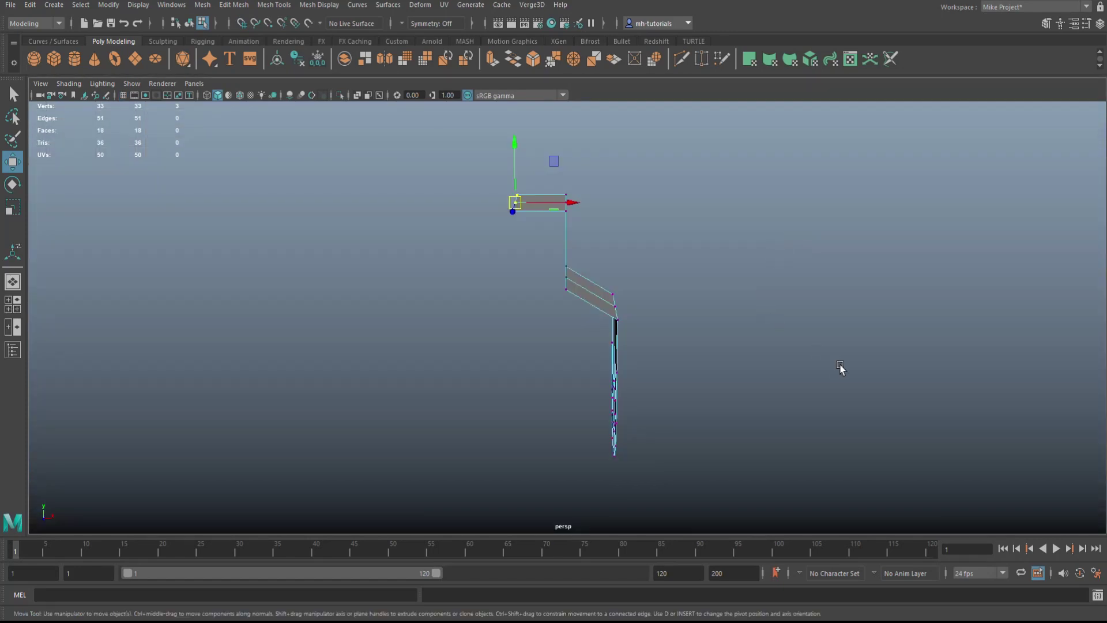
alt+drag(840, 368, 772, 374)
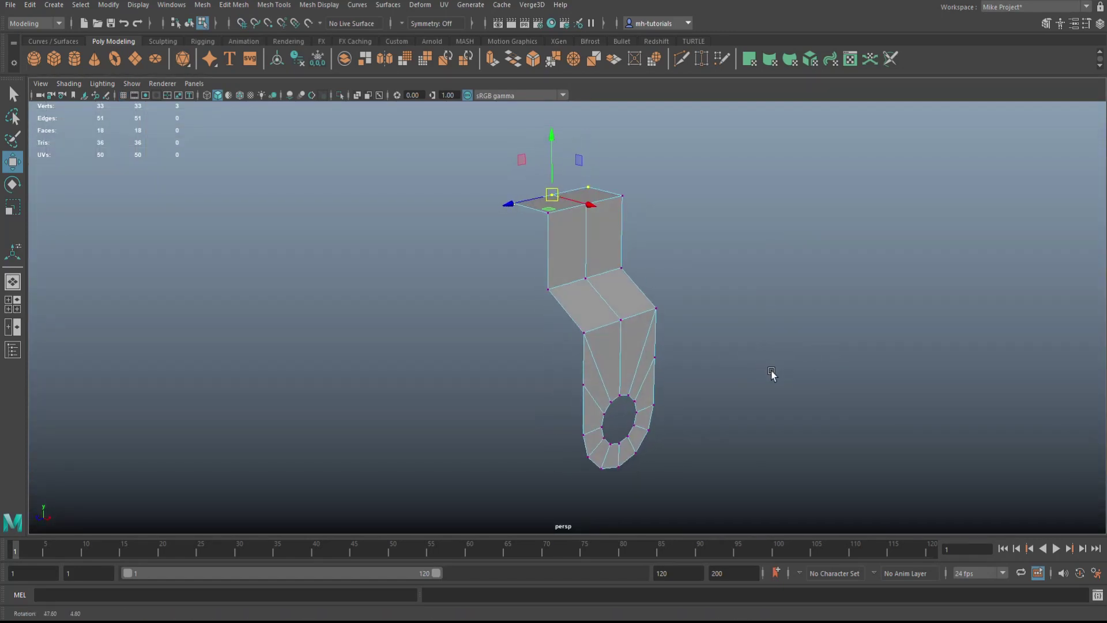
Return to object selection and display the bracket in the top view as wireframe
right_drag(599, 236, 629, 224)
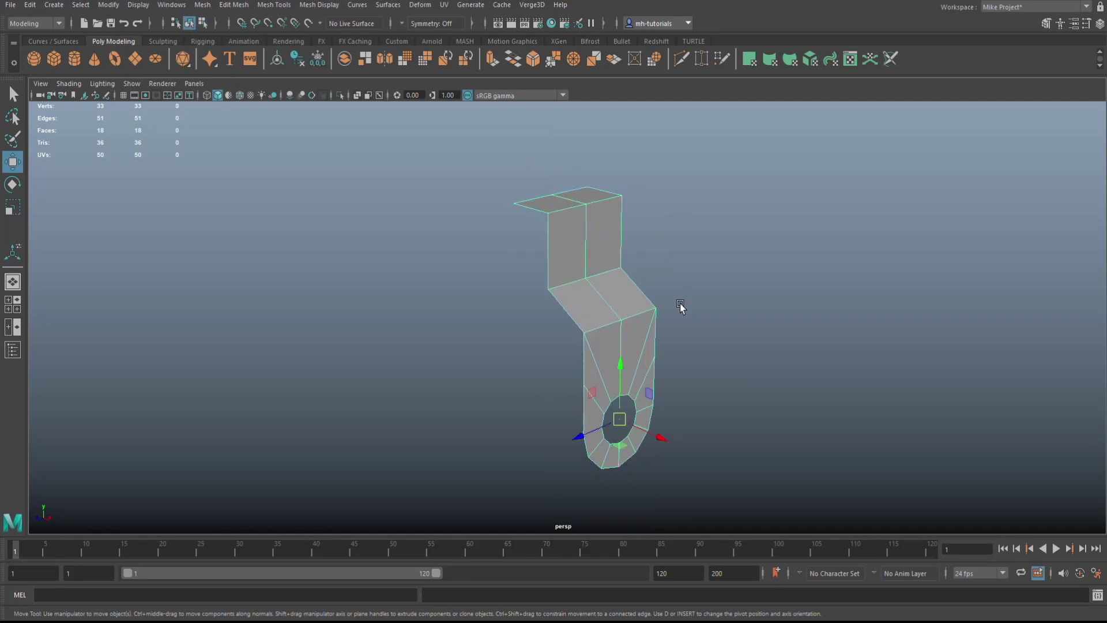
alt+drag(680, 307, 724, 349)
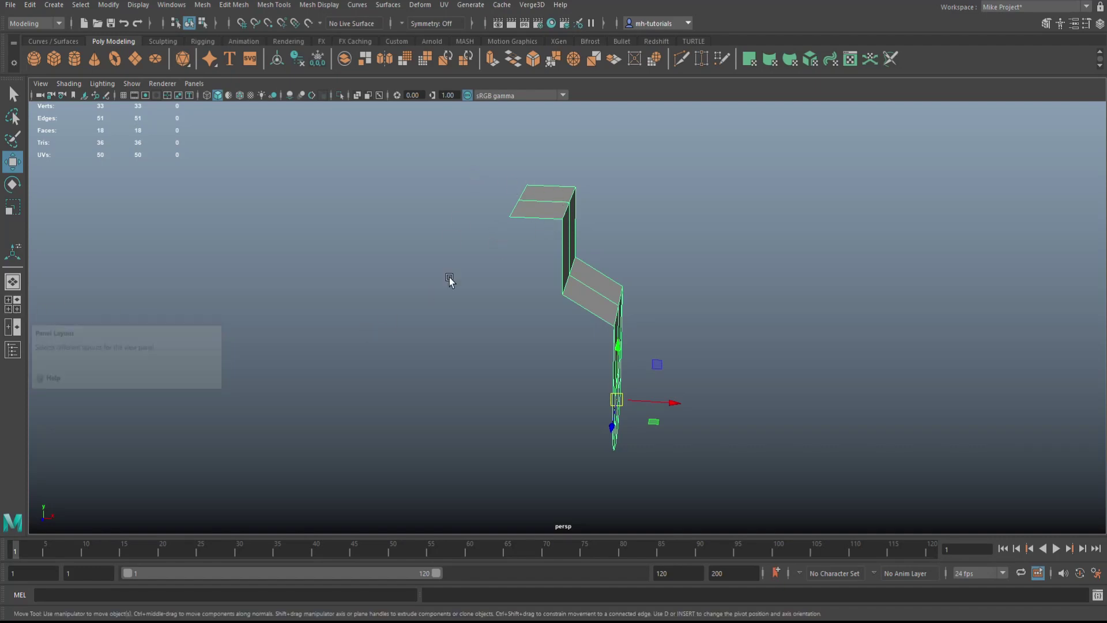
click(16, 308)
key(space)
scroll(576, 332, up, 2)
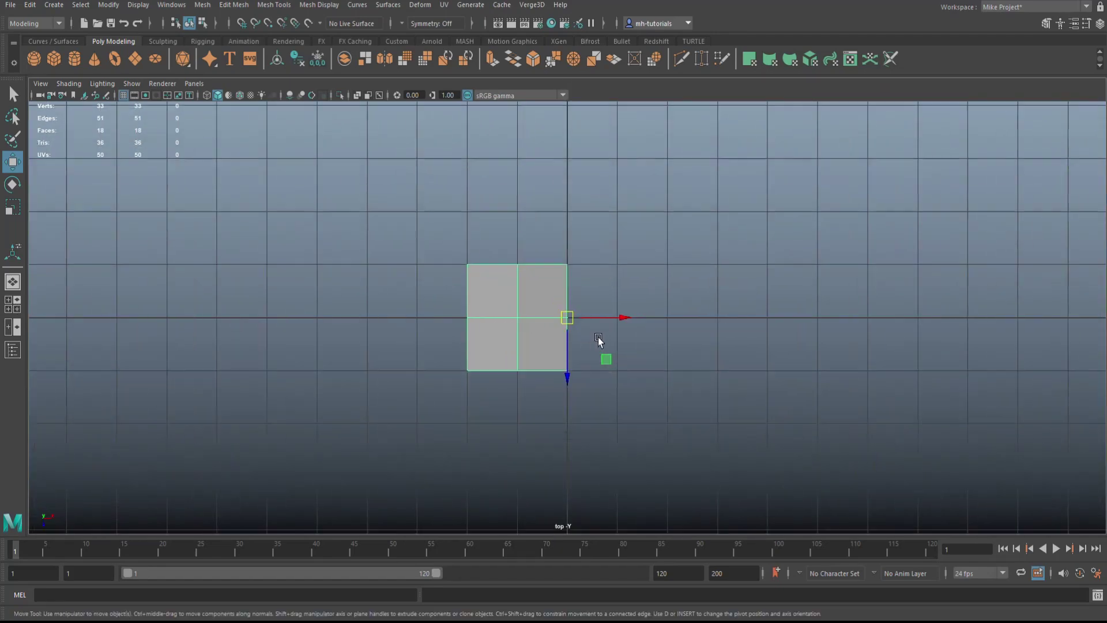
scroll(571, 349, down, 1)
alt+middle_drag(566, 354, 581, 318)
key(4)
scroll(550, 369, up, 1)
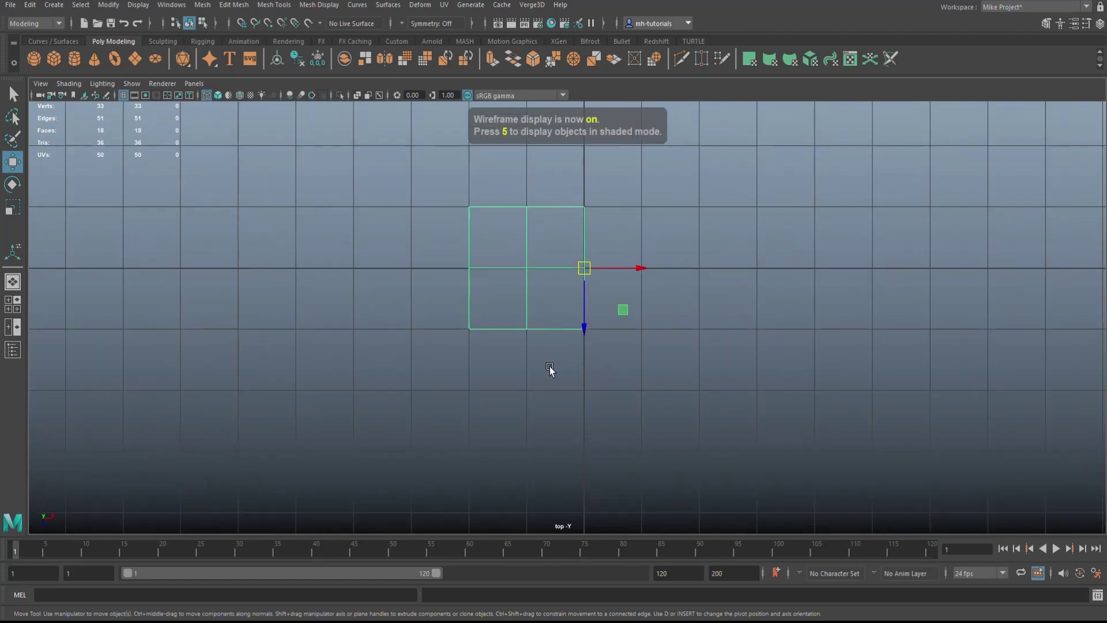
click(13, 305)
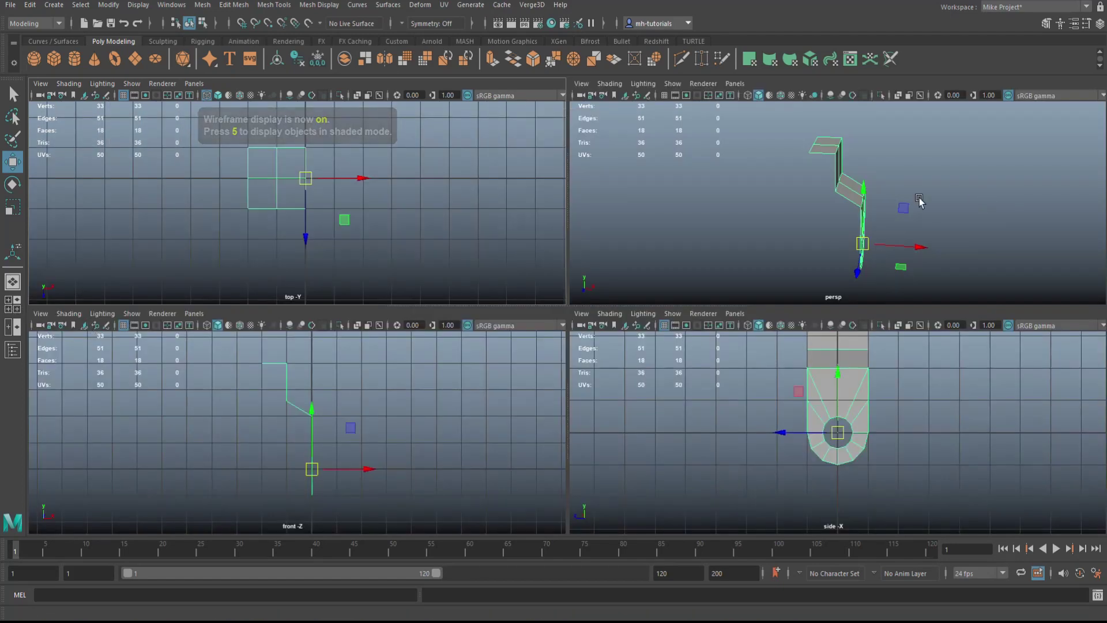
right_click(820, 145)
mouse_move(821, 145)
right_down()
mouse_move(818, 176)
mouse_move(826, 148)
right_up()
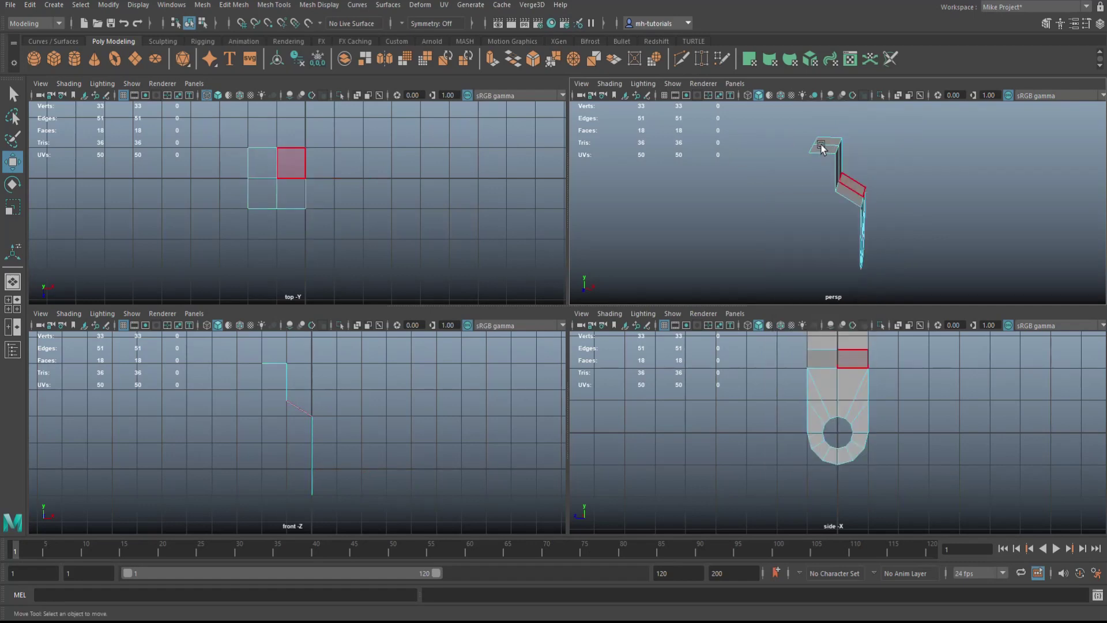
click(827, 148)
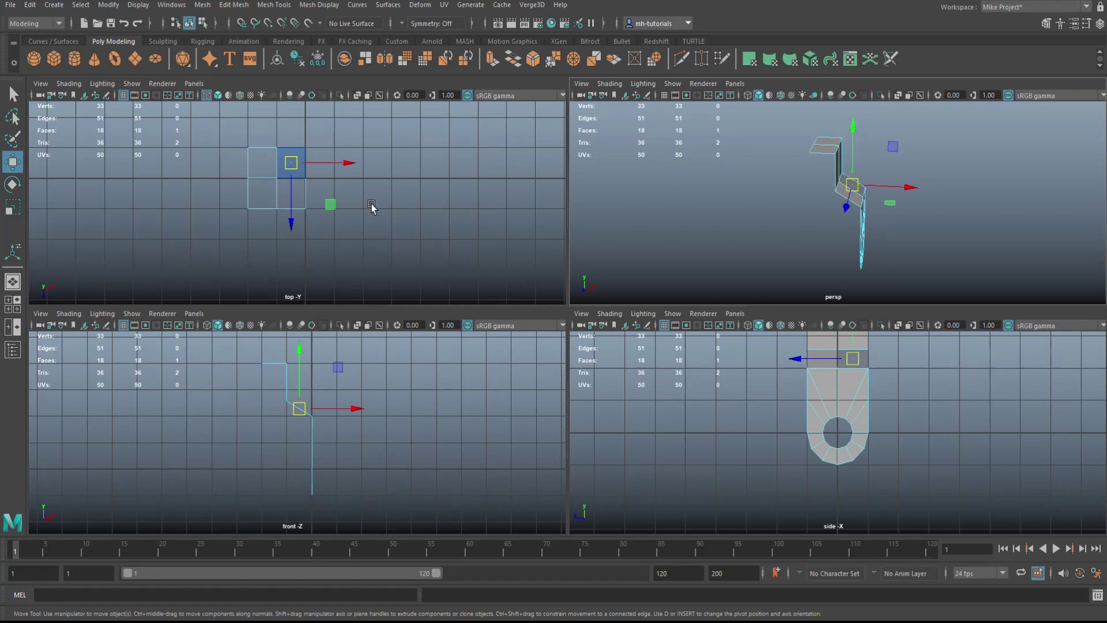
key(space)
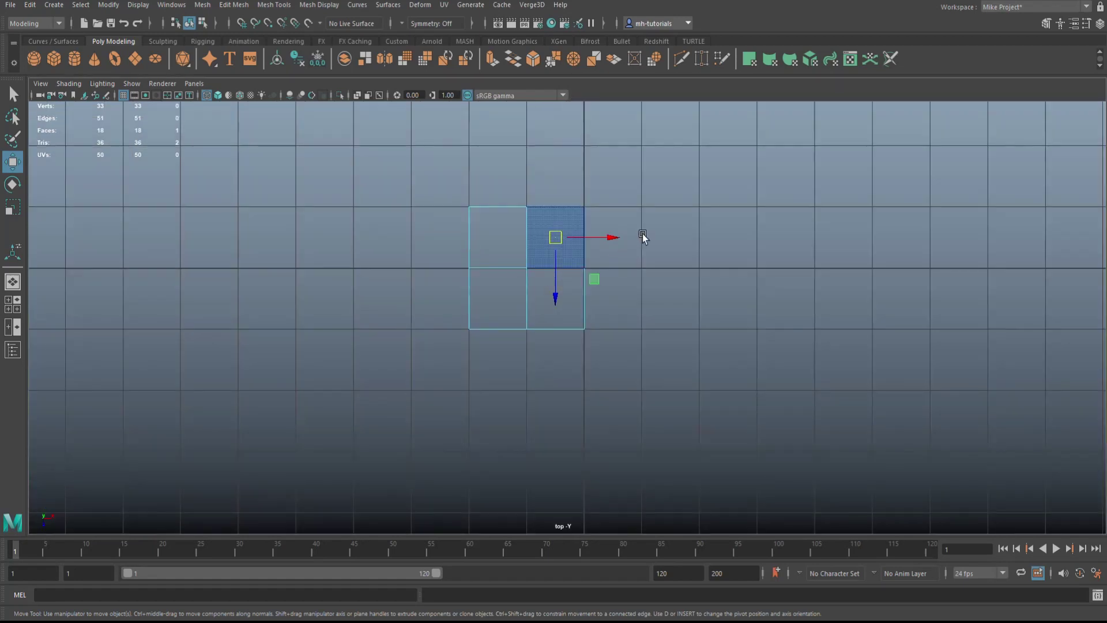
Move the whole bracket 2 units in positive X with grid snapping, aligning the ledge's end with the origin
right_drag(685, 223, 721, 206)
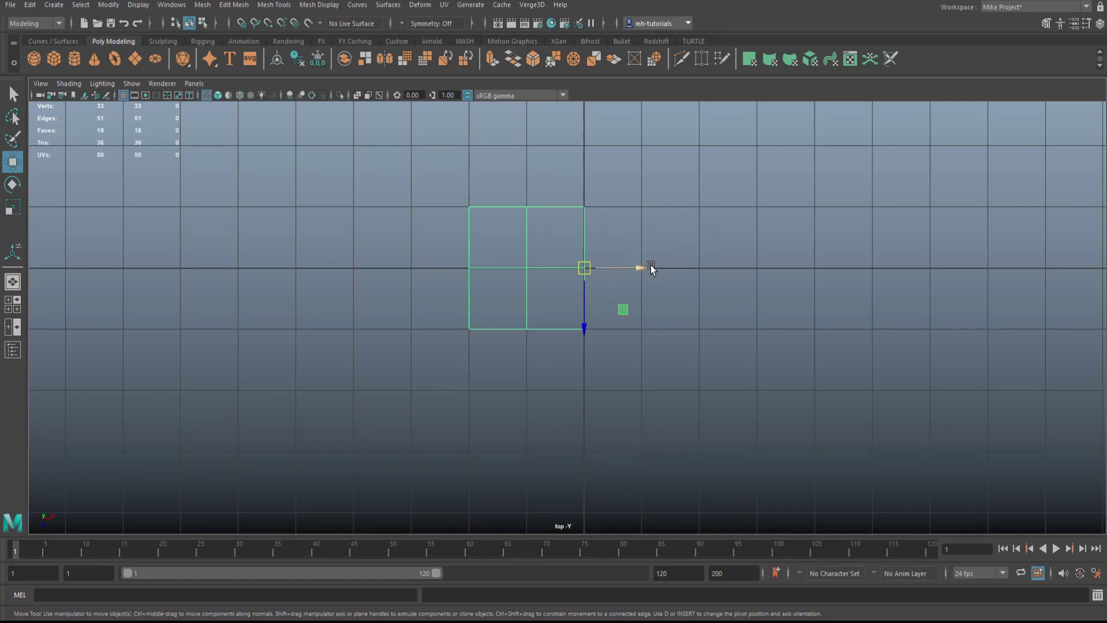
key(x)
drag(643, 266, 694, 267)
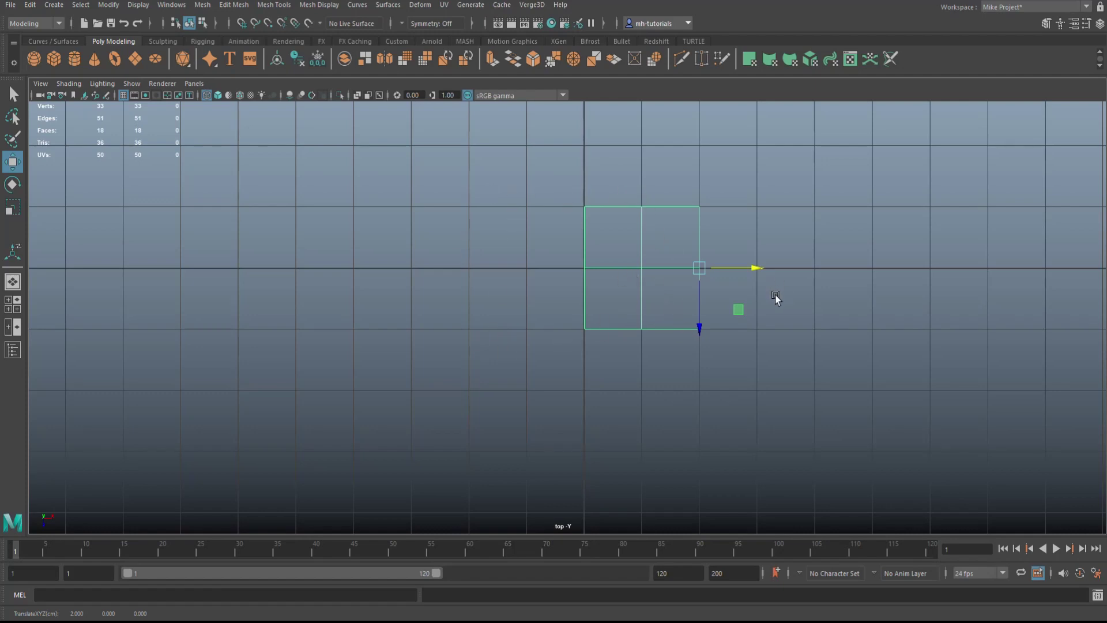
Move the bracket's pivot point in X to the world origin, at the ledge's end edge
key(d)
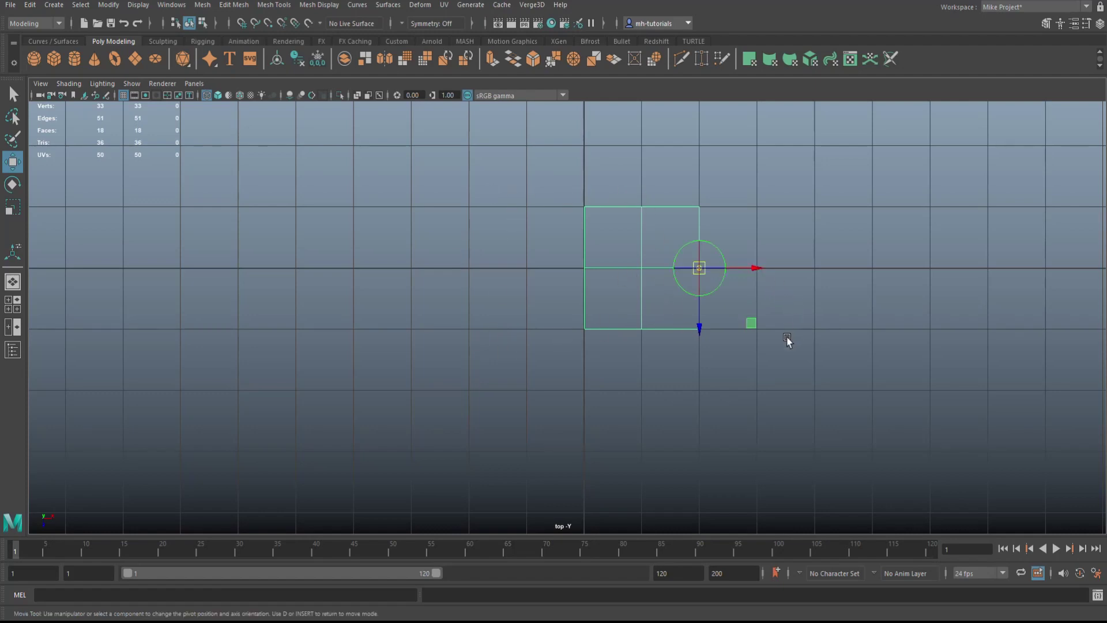
drag(754, 269, 600, 265)
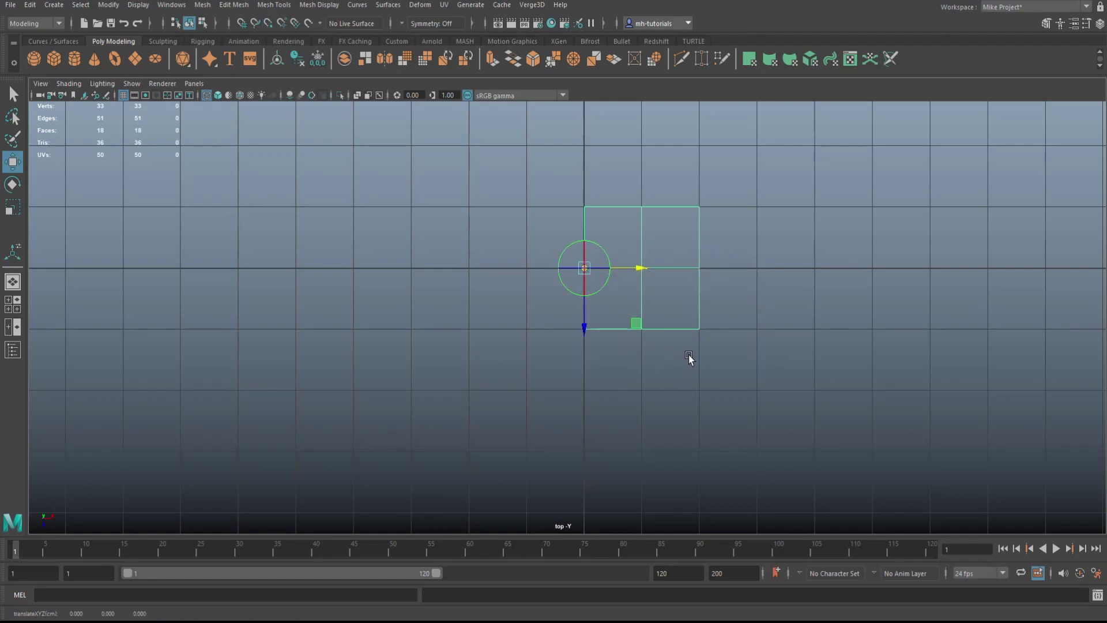
key(d)
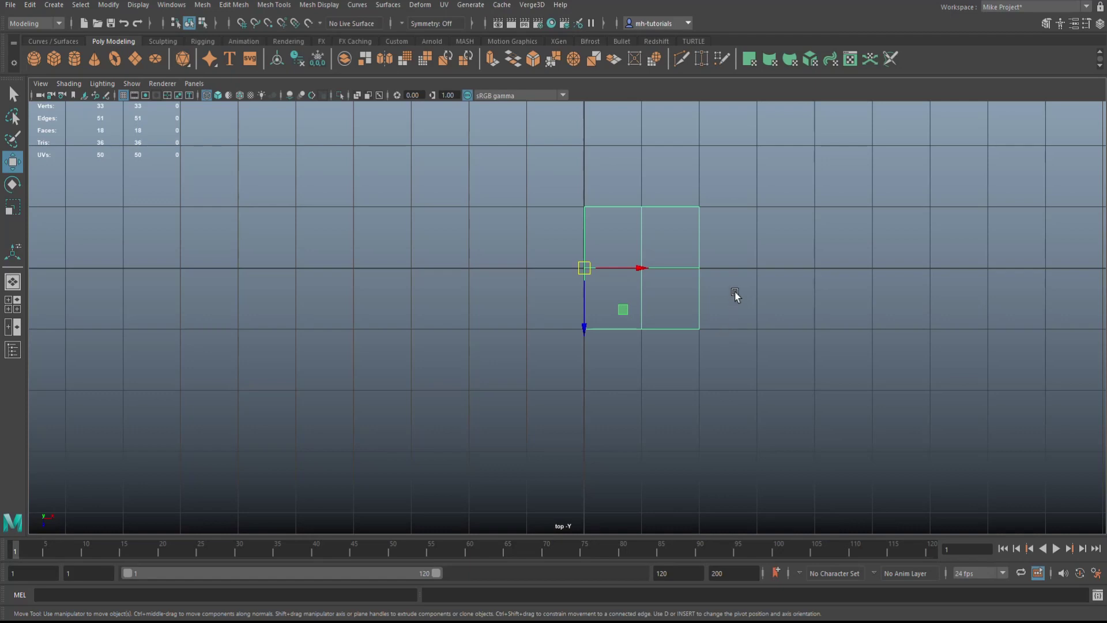
drag(637, 269, 568, 270)
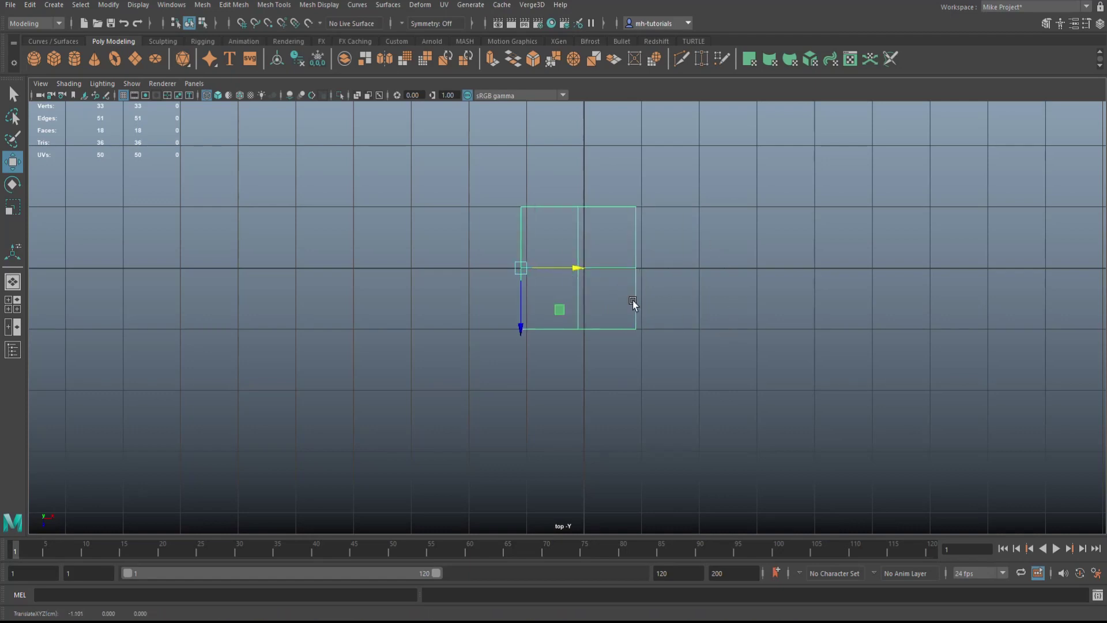
key(ctrl+z)
Duplicate the bracket and rotate the copy 180 degrees about the vertical axis to form the opposite half
key(ctrl+d)
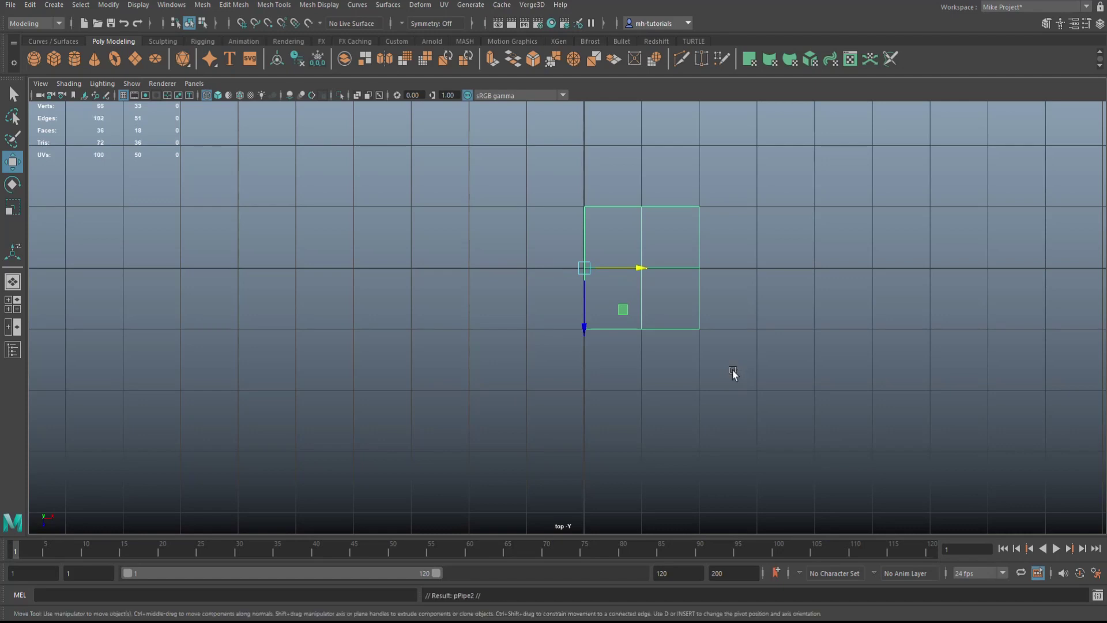
key(e)
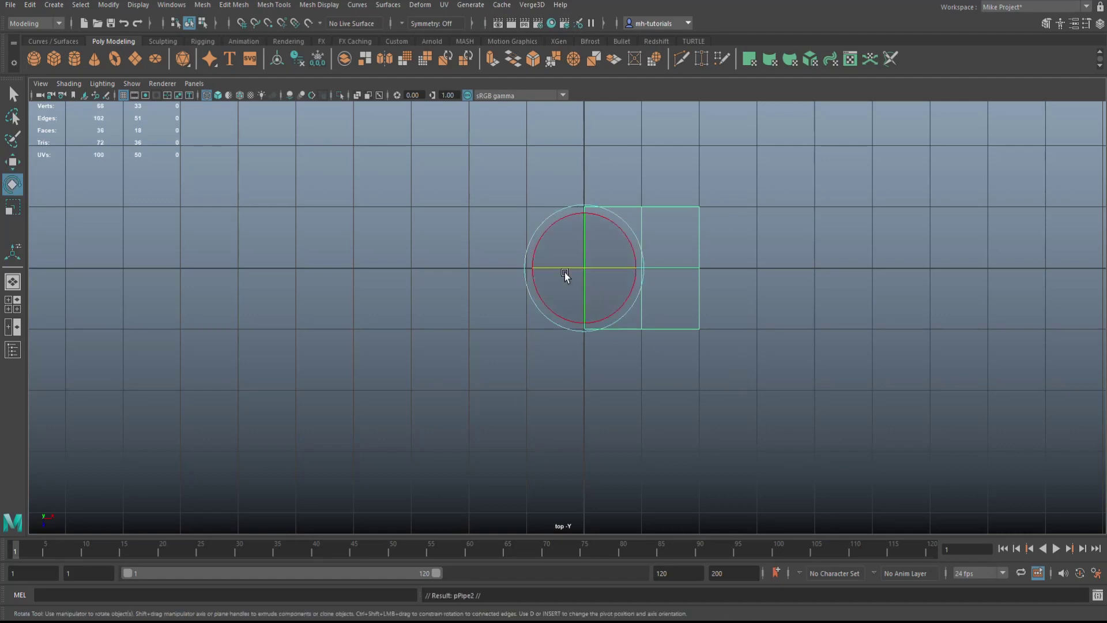
drag(556, 222, 515, 414)
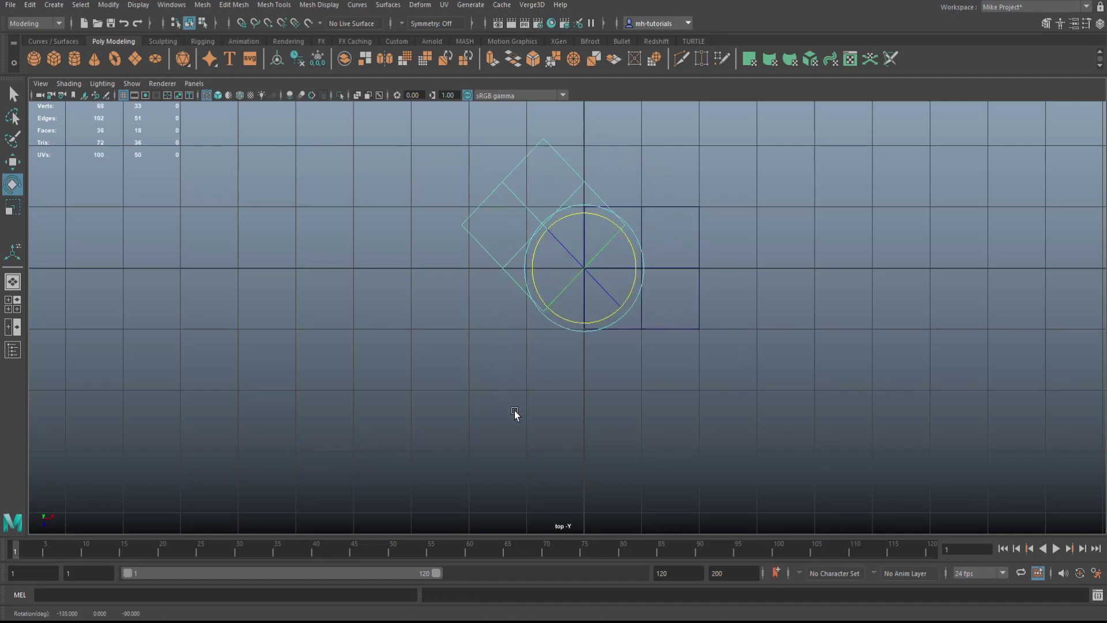
drag(525, 286, 555, 313)
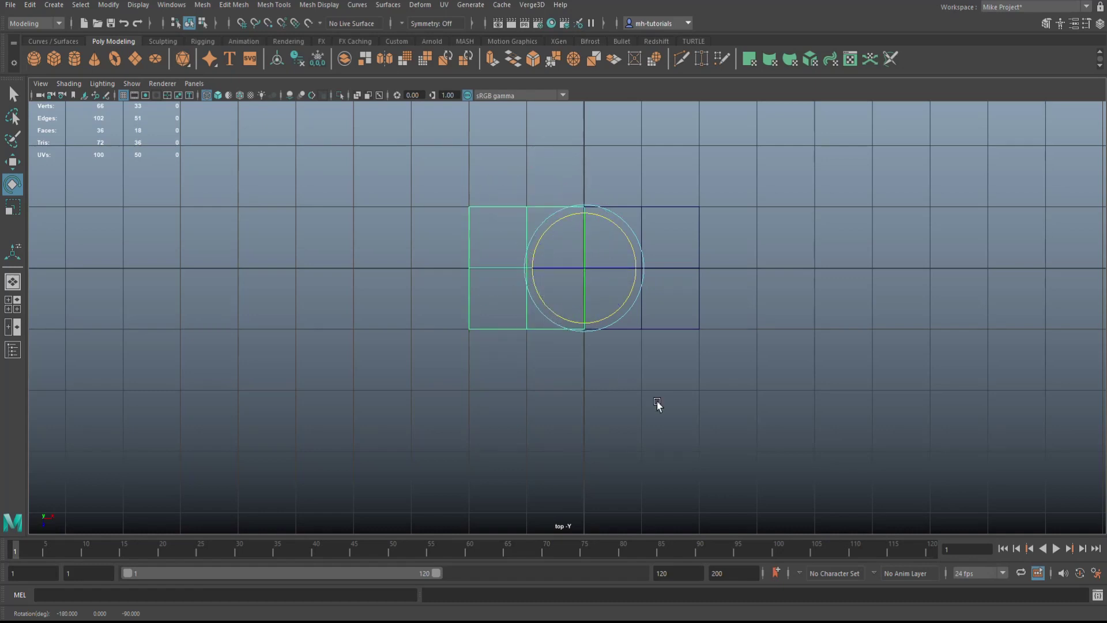
Select both bracket halves and combine them into a single mesh
shift+click(630, 270)
right_drag(610, 151, 563, 152)
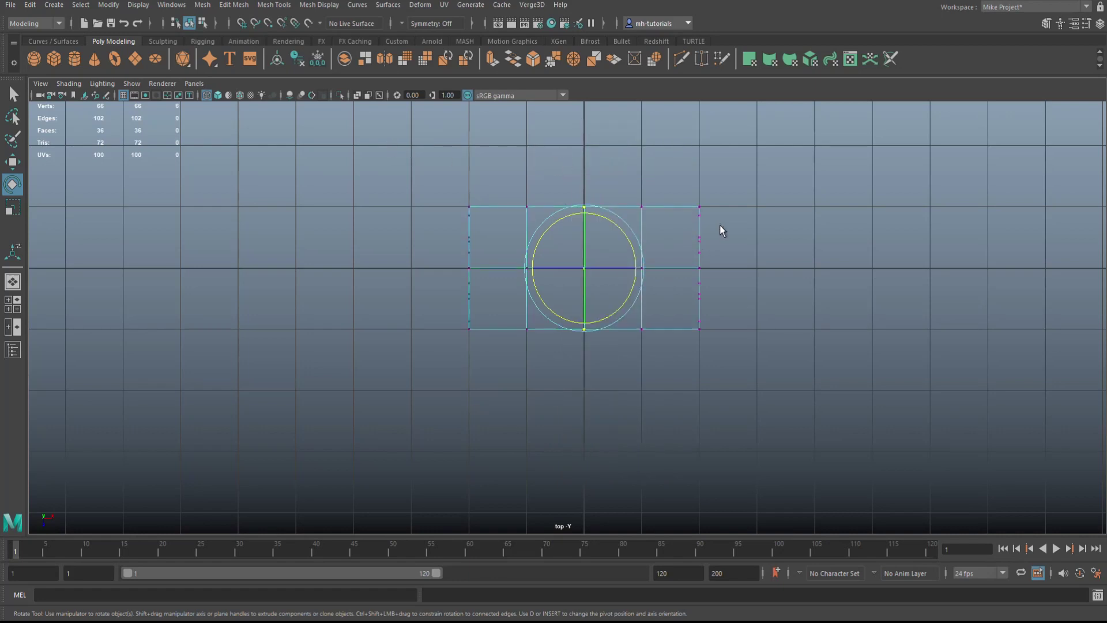
right_drag(720, 229, 799, 208)
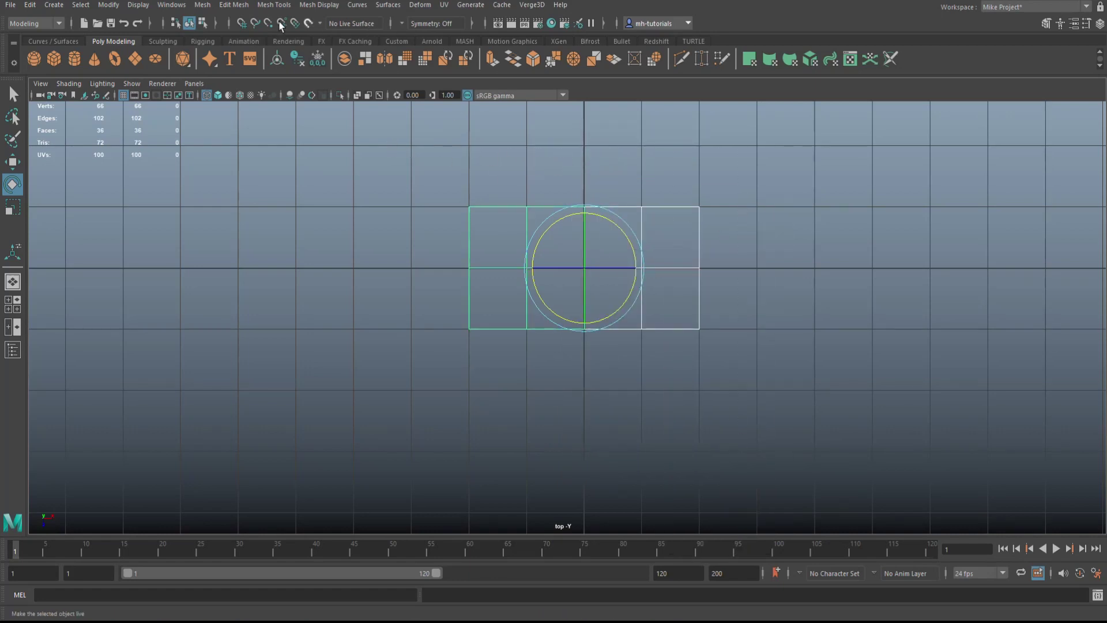
click(202, 5)
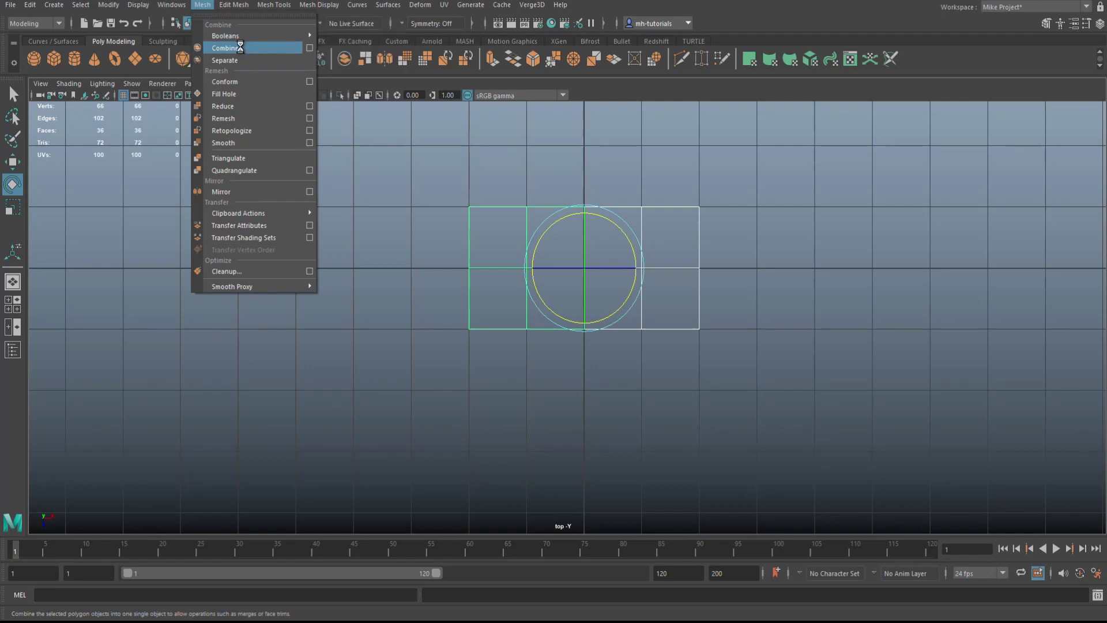
click(225, 47)
Select all vertices of the combined bracket and merge the overlapping ones along the centre seam
key(w)
right_drag(646, 150, 600, 149)
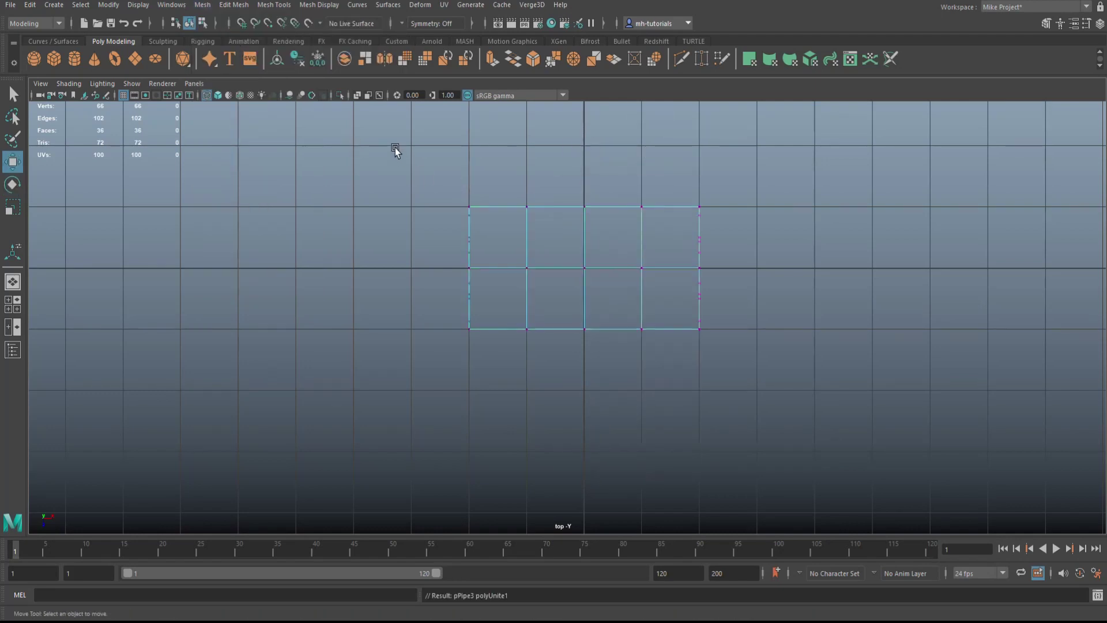
drag(397, 146, 723, 344)
click(250, 6)
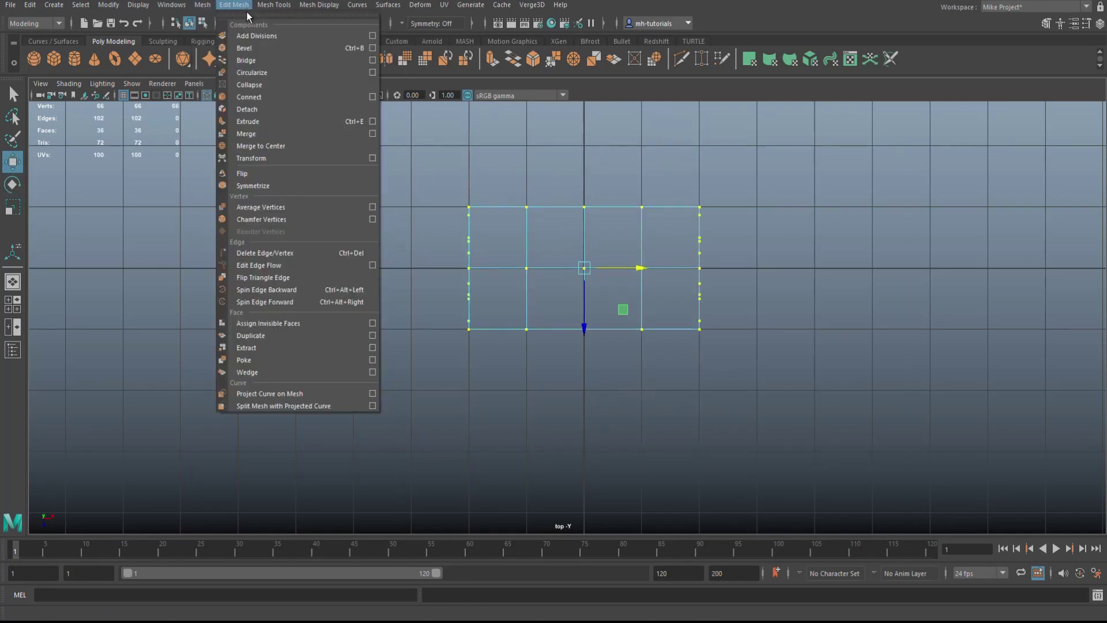
click(271, 134)
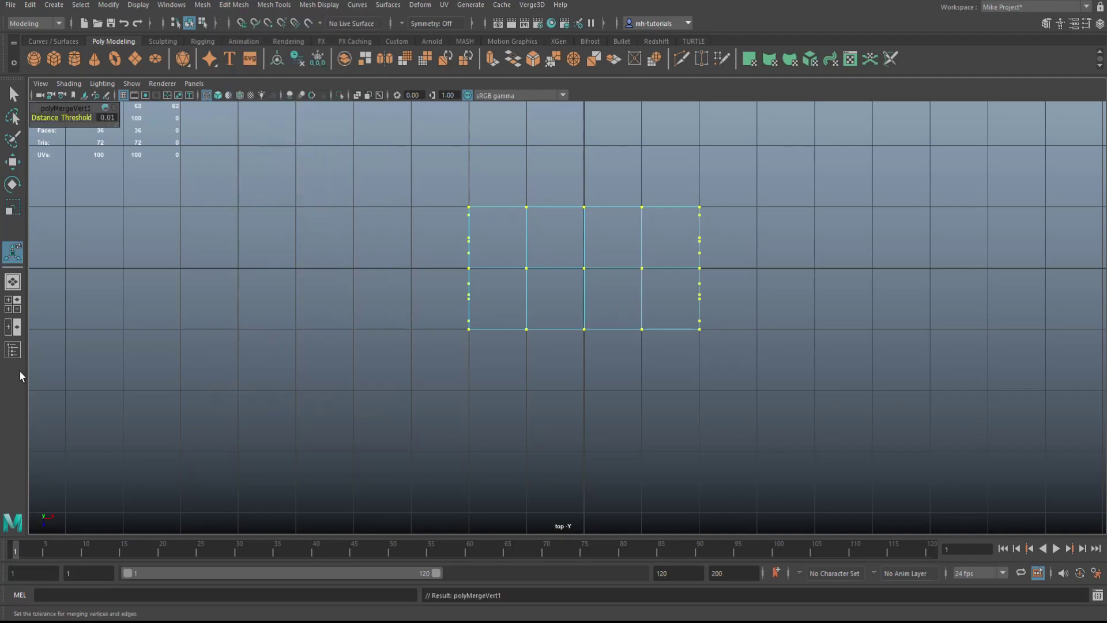
Examine the merged bracket from several angles in the perspective view and return to object selection
key(space)
key(space)
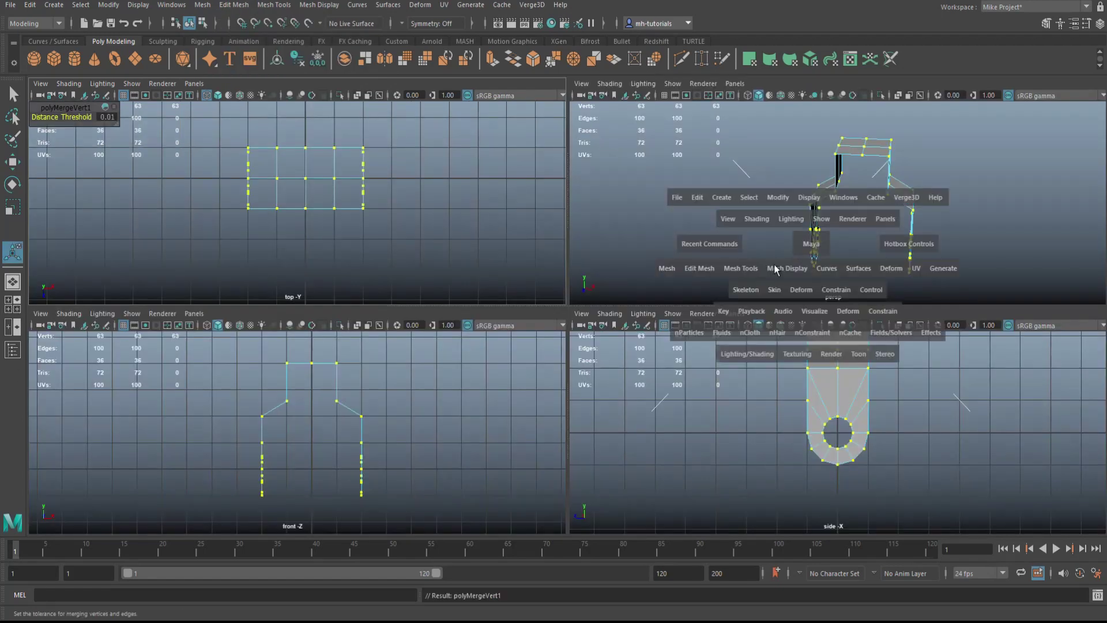
mouse_move(687, 292)
alt+mouse_down()
mouse_move(728, 355)
mouse_move(730, 290)
mouse_move(674, 296)
alt+mouse_up()
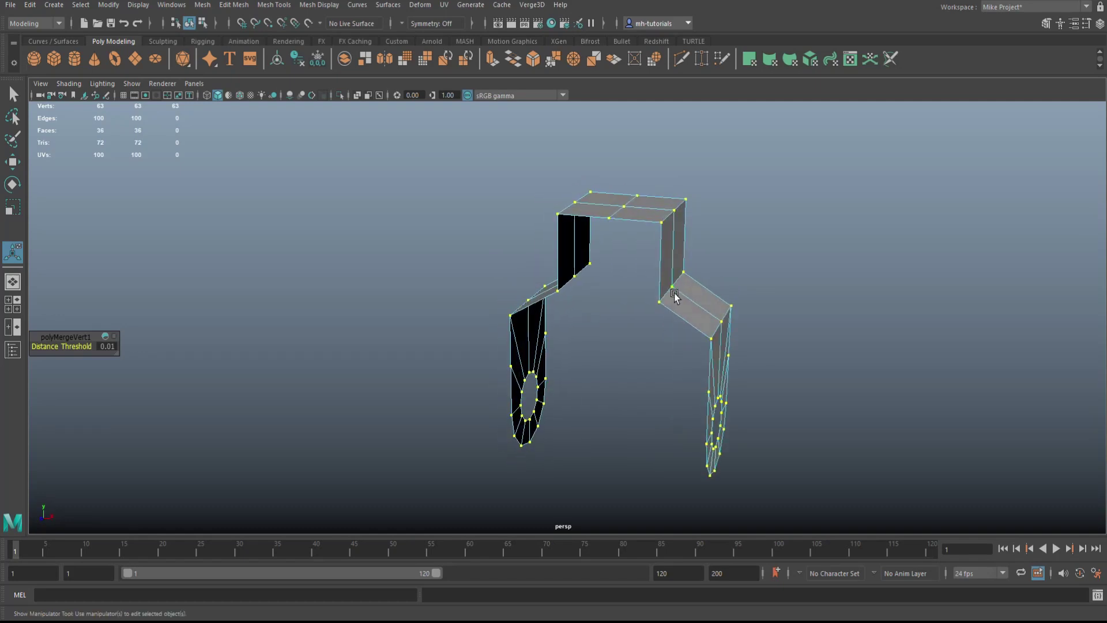
click(801, 251)
scroll(803, 337, up, 2)
scroll(784, 369, down, 2)
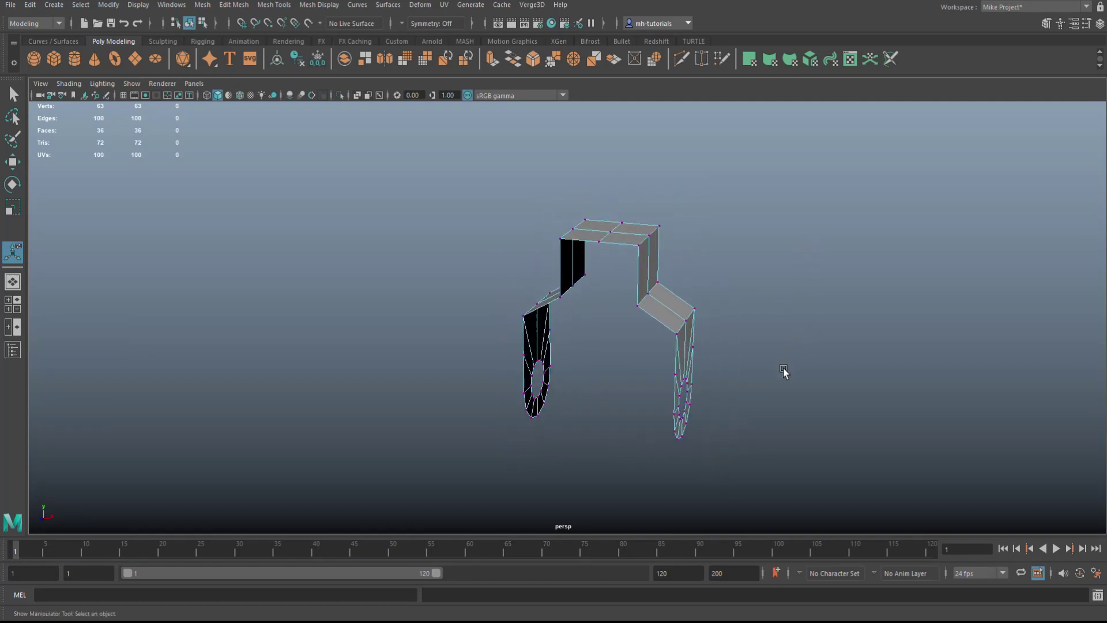
mouse_move(793, 394)
alt+mouse_down()
mouse_move(774, 361)
mouse_move(776, 383)
alt+mouse_up()
scroll(776, 382, up, 4)
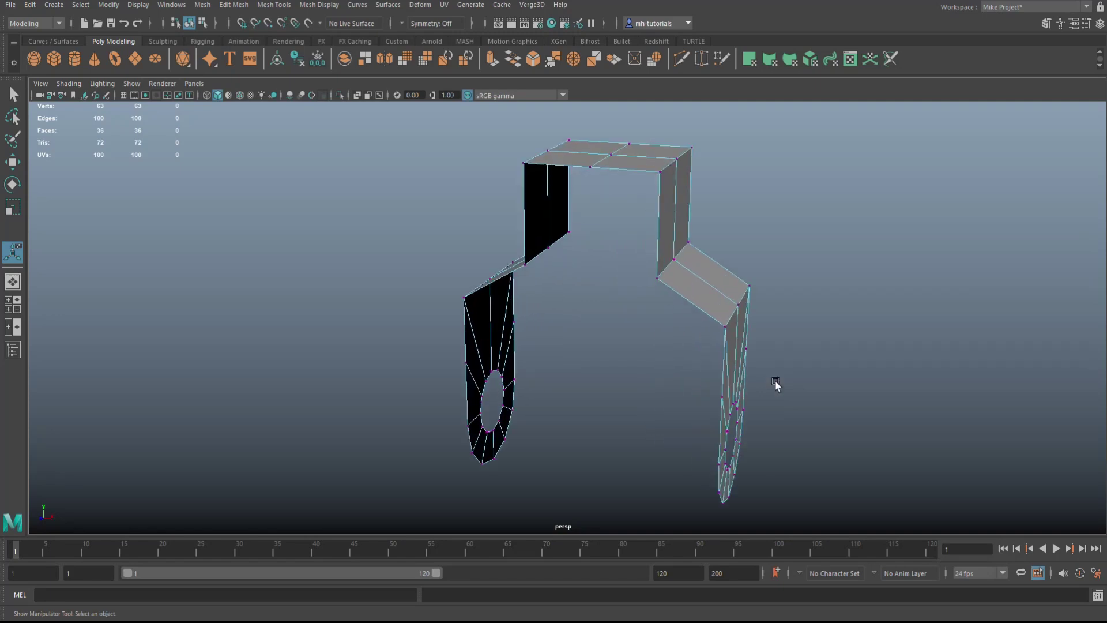
right_drag(680, 178, 734, 171)
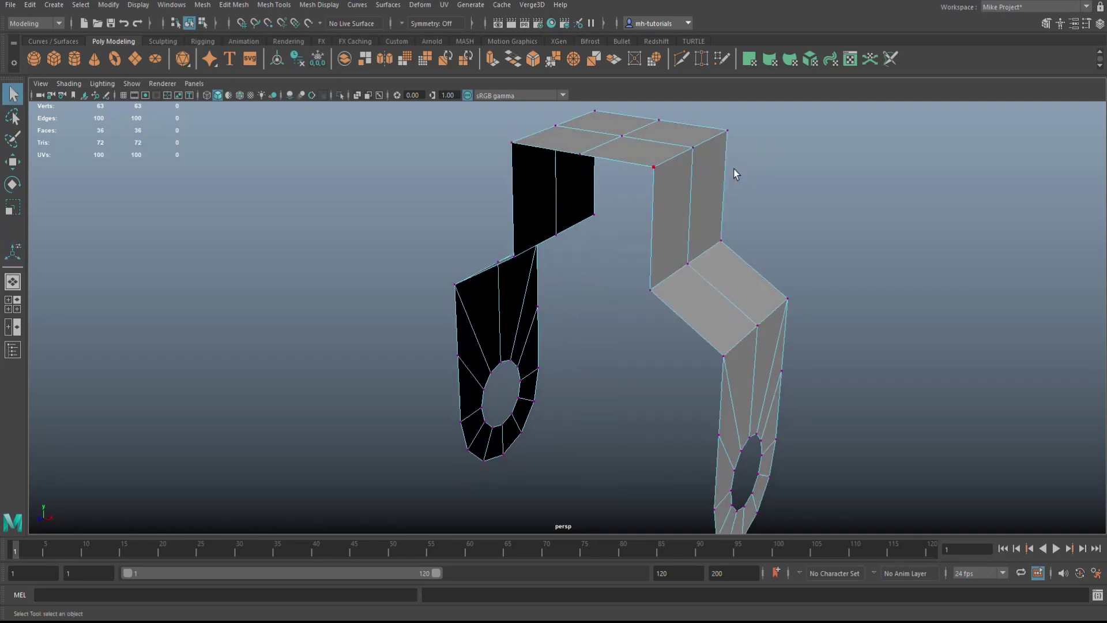
scroll(798, 291, down, 3)
alt+drag(796, 287, 856, 324)
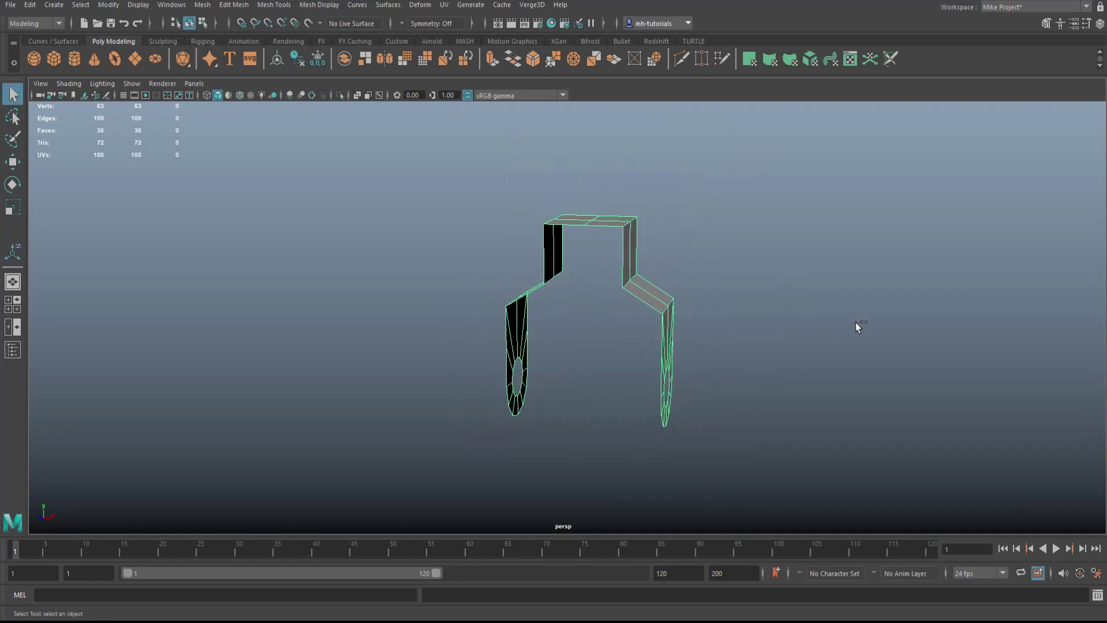
Extrude the merged bracket with a thickness of 0.2 to give it solid walls, and return to object selection
key(ctrl+e)
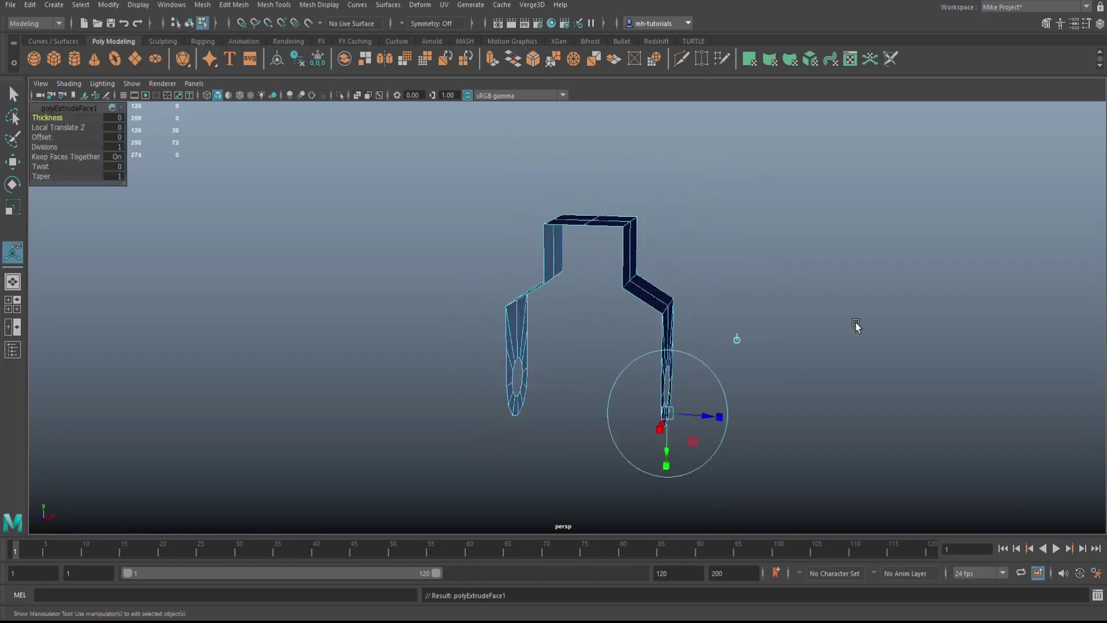
click(113, 118)
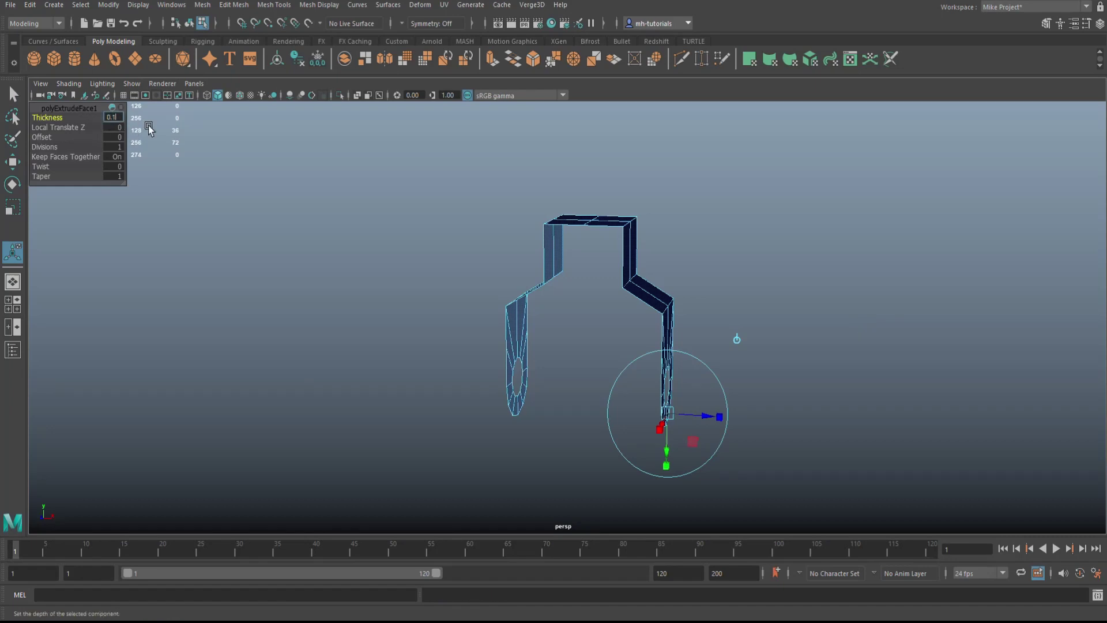
key(Return)
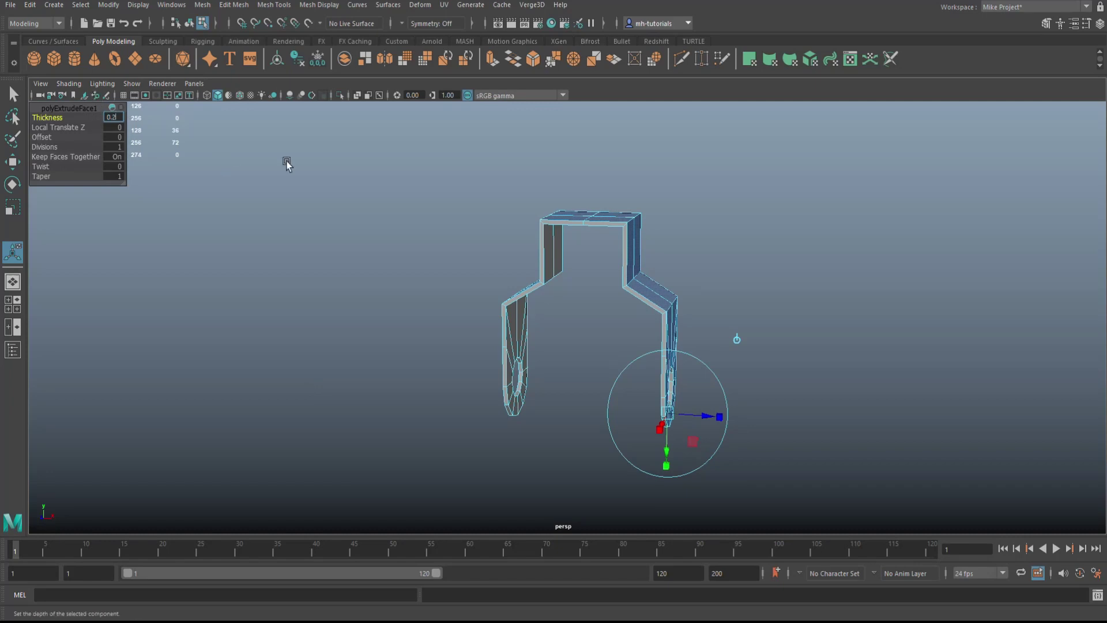
text(0.2)
key(Return)
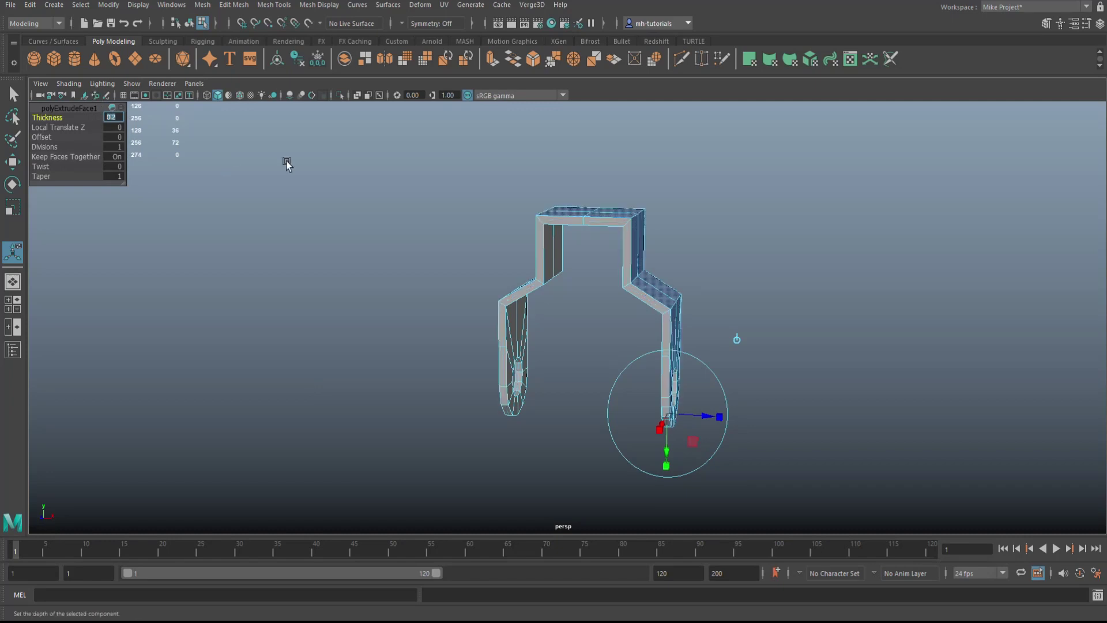
click(863, 219)
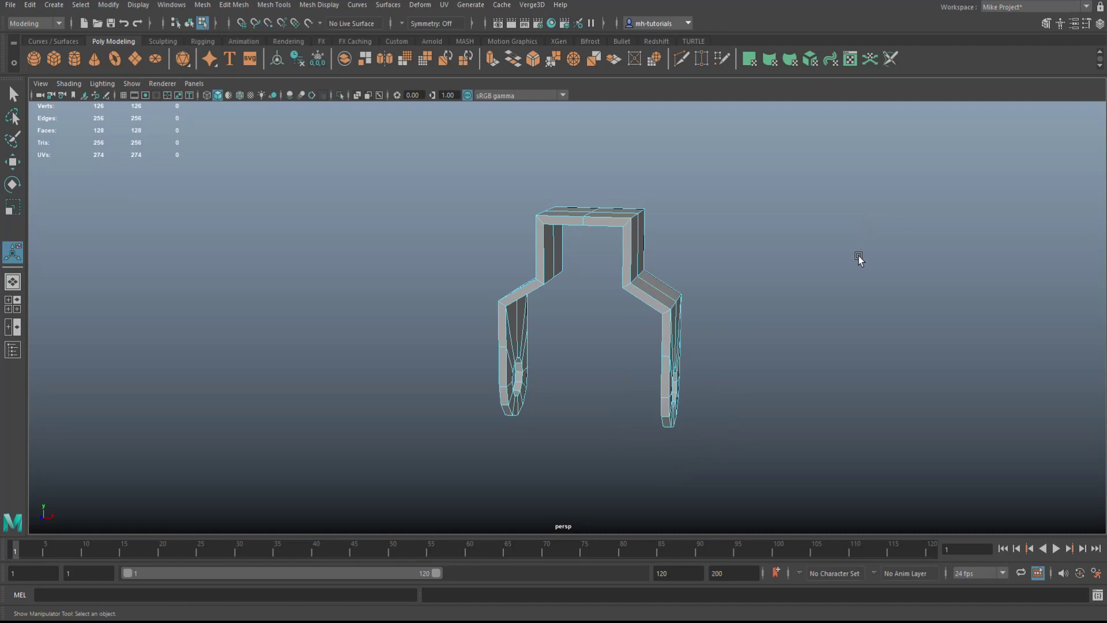
alt+drag(859, 260, 823, 264)
right_click(611, 224)
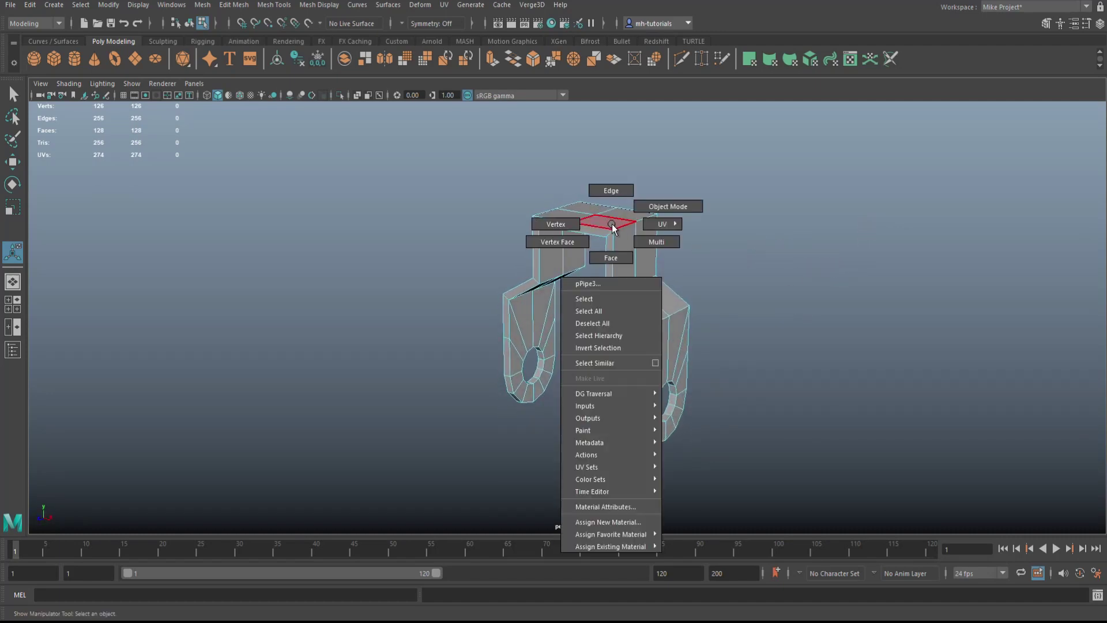
click(665, 211)
alt+drag(664, 213, 734, 298)
key(q)
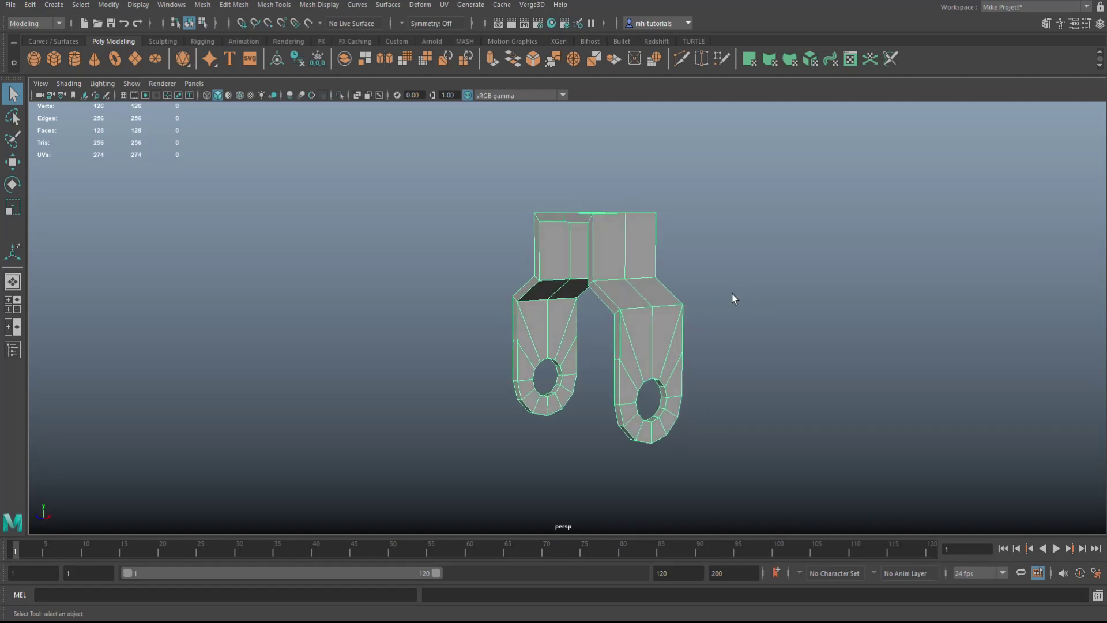
Duplicate the thickened bracket and rotate the copy 180 degrees about the X axis so it is upside down
key(ctrl+d)
key(e)
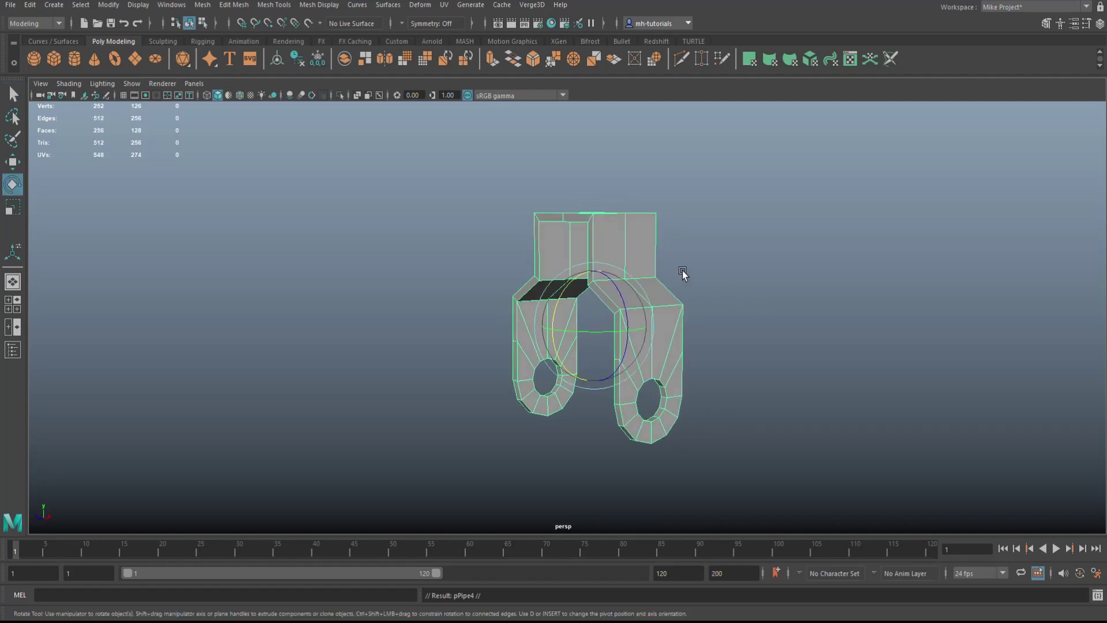
drag(555, 299, 587, 500)
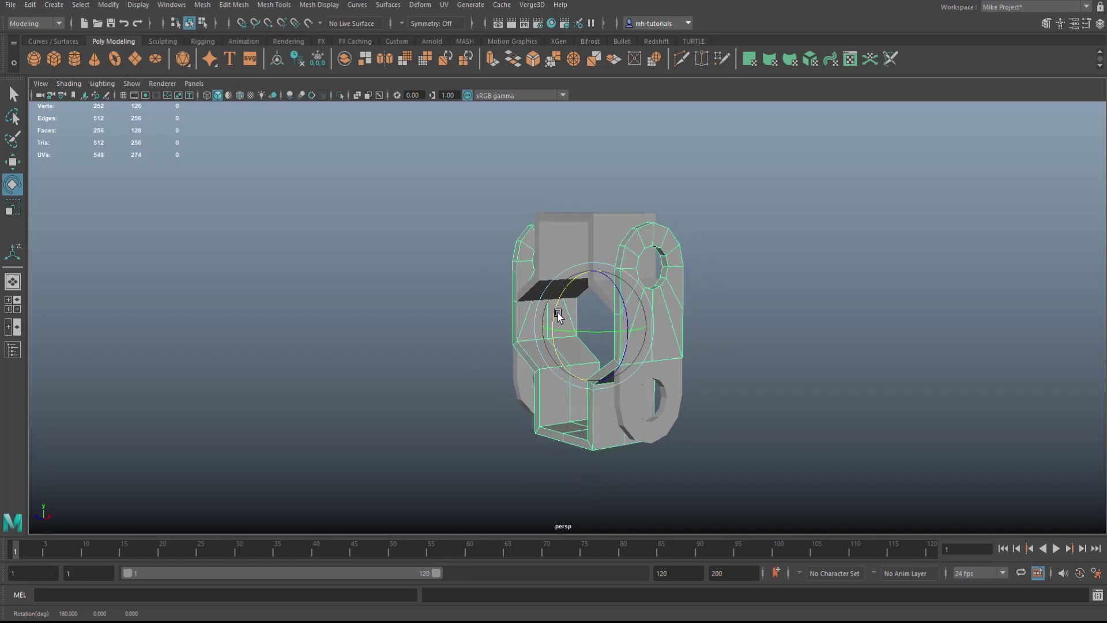
Move the inverted bracket down about 1.5 cm, aligning its round holes with the original's in the side wireframe view
key(w)
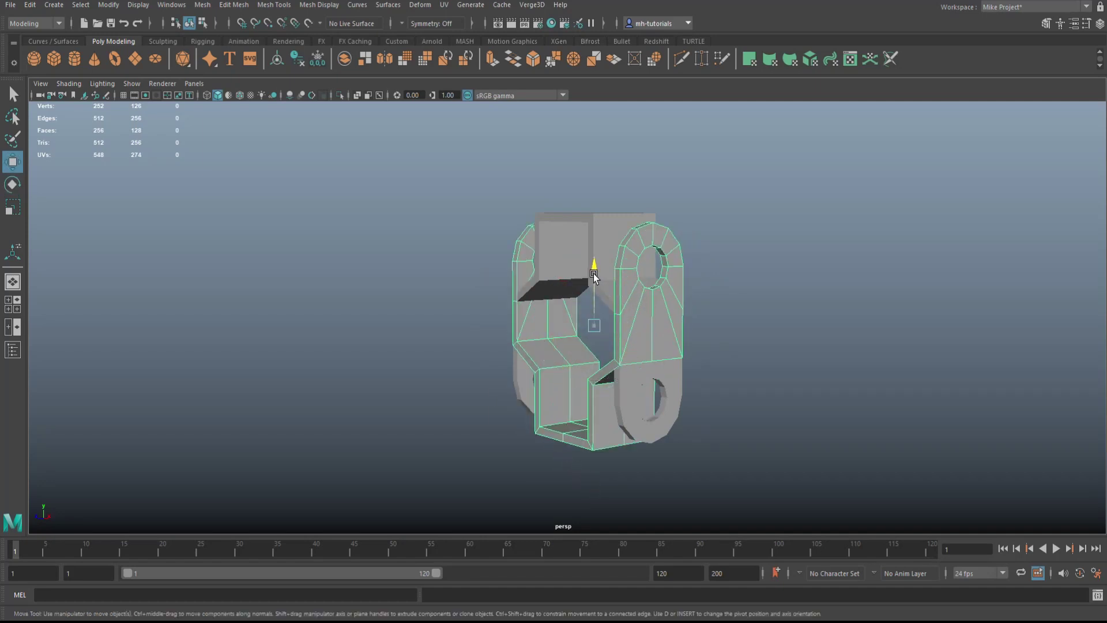
drag(593, 273, 598, 399)
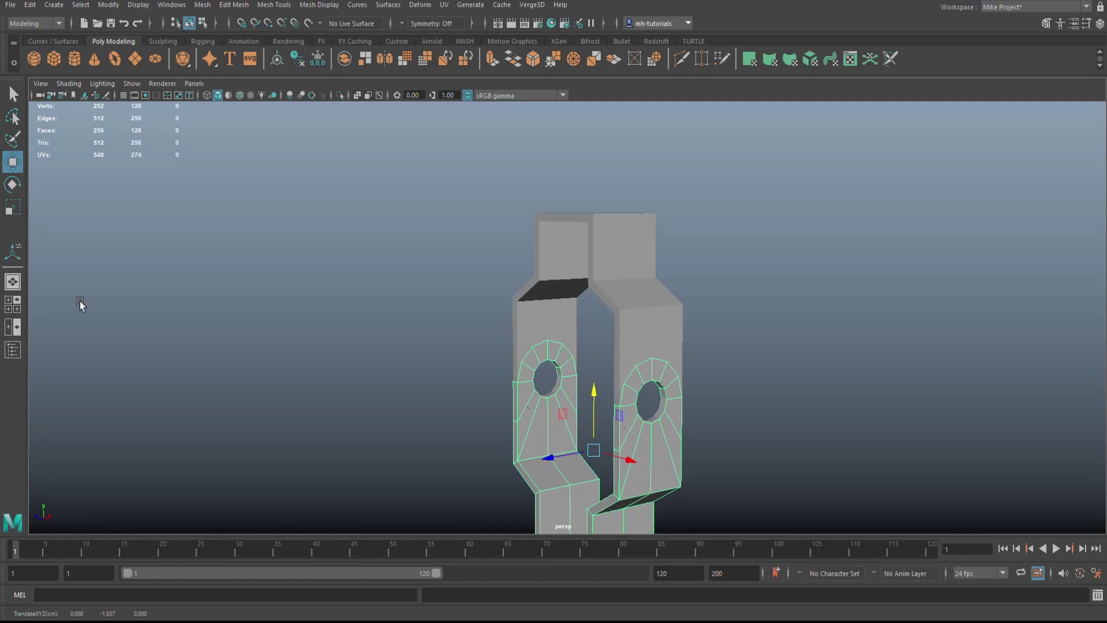
click(12, 300)
key(space)
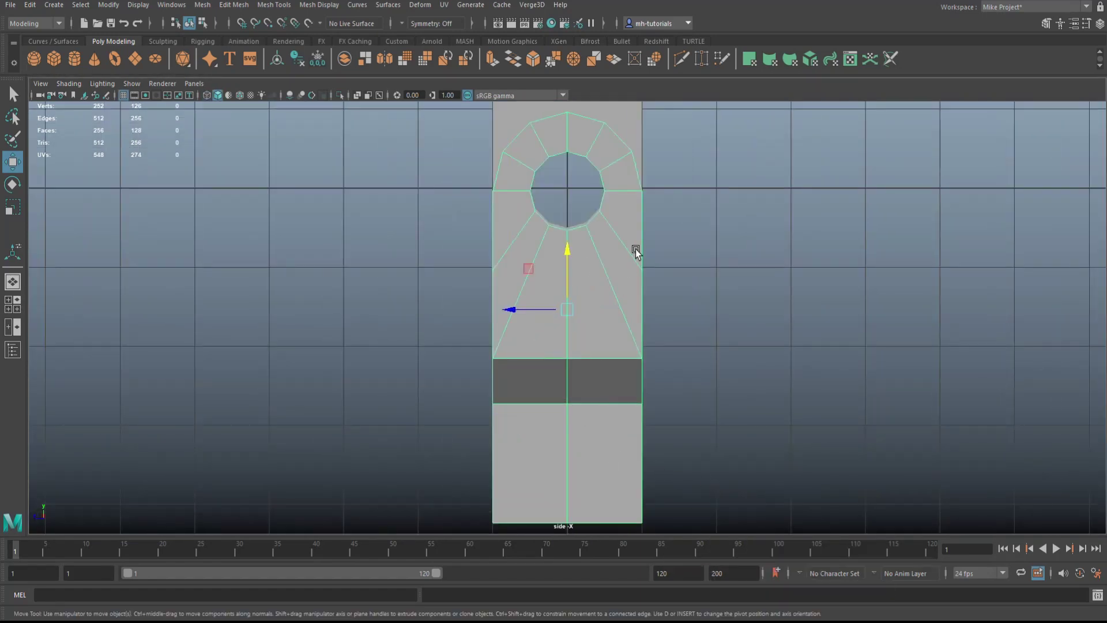
key(4)
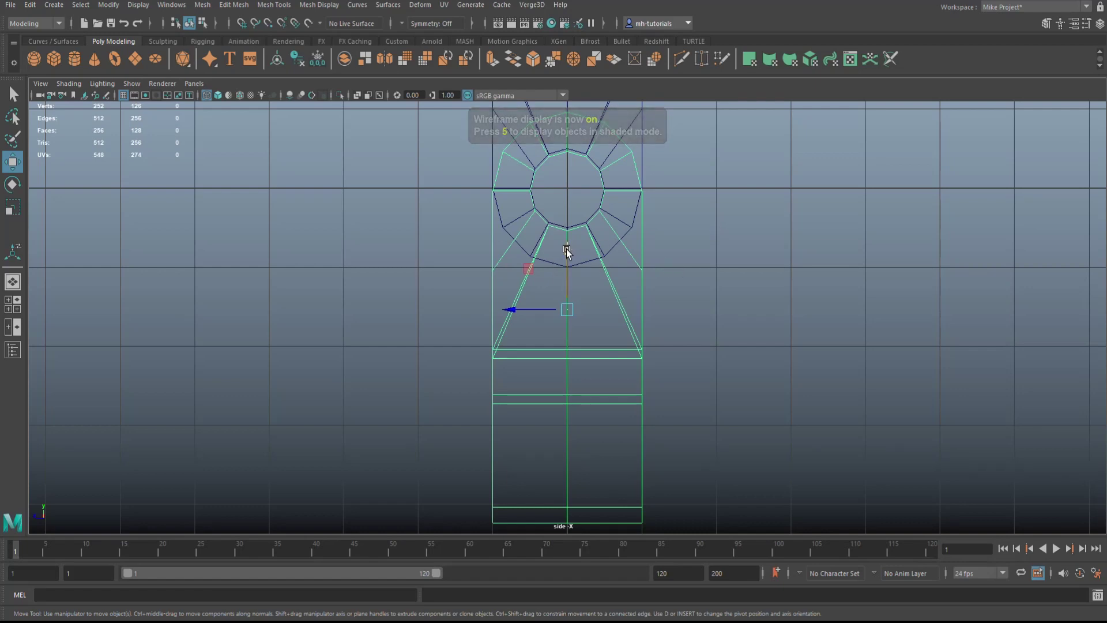
drag(567, 251, 566, 245)
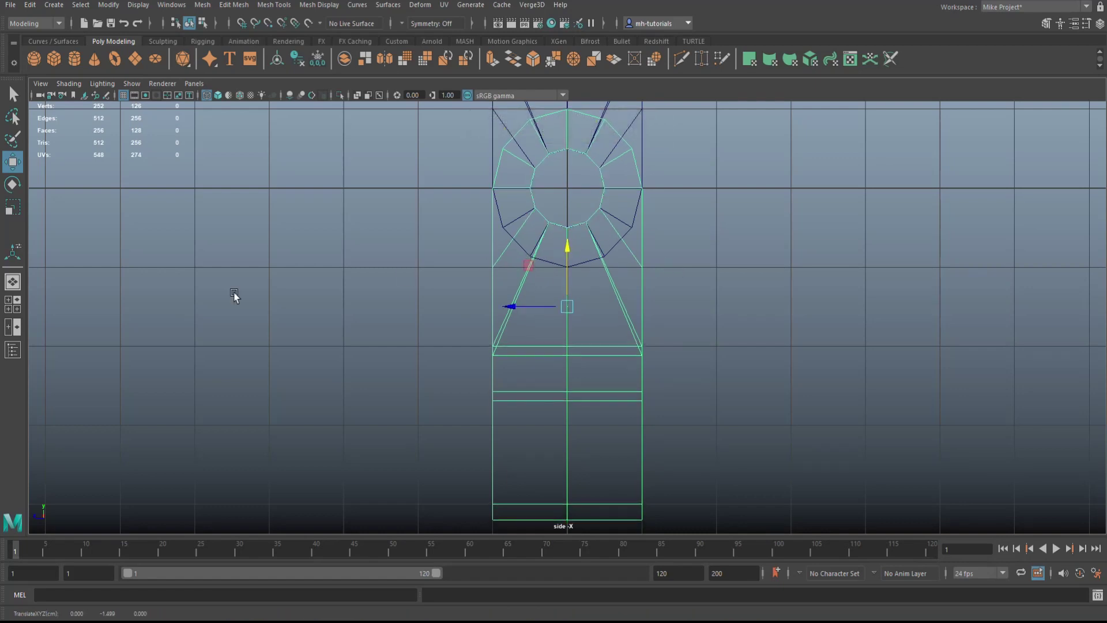
click(12, 304)
key(space)
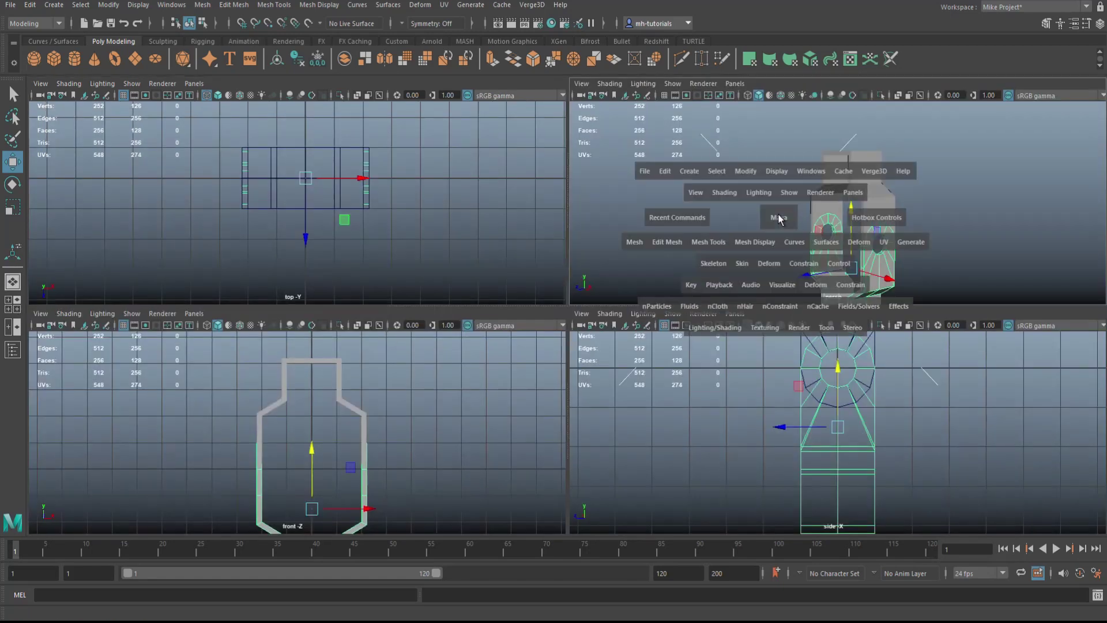
Rotate the inverted bracket 90 degrees about the vertical axis so its arms stand crosswise to the upper bracket's
key(e)
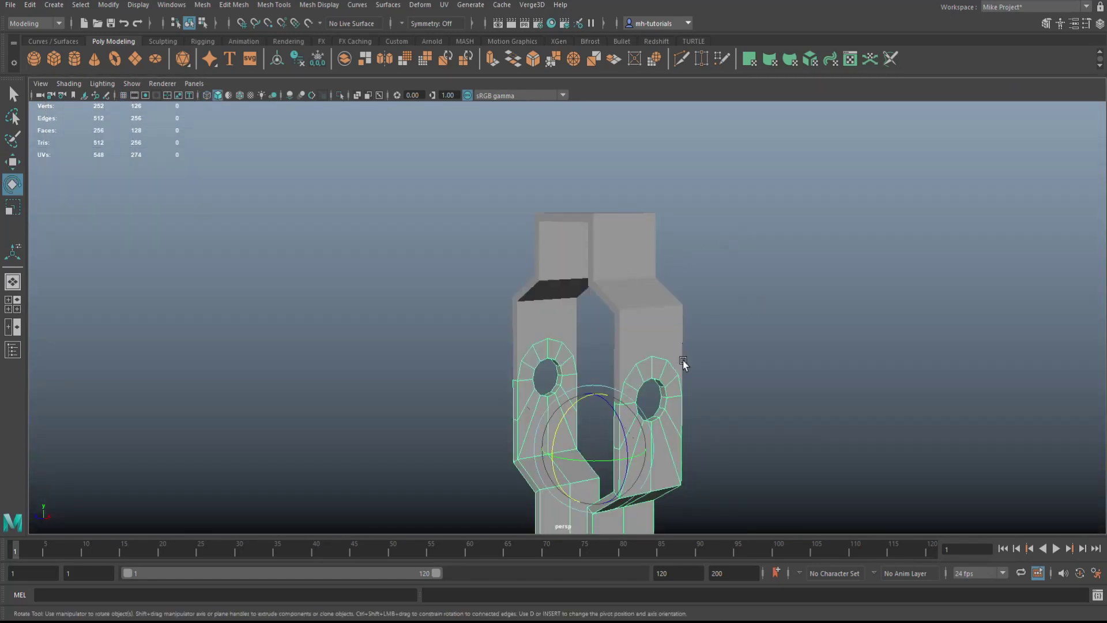
drag(563, 460, 638, 465)
alt+drag(372, 387, 387, 368)
alt+right_drag(387, 368, 336, 386)
alt+drag(336, 385, 527, 330)
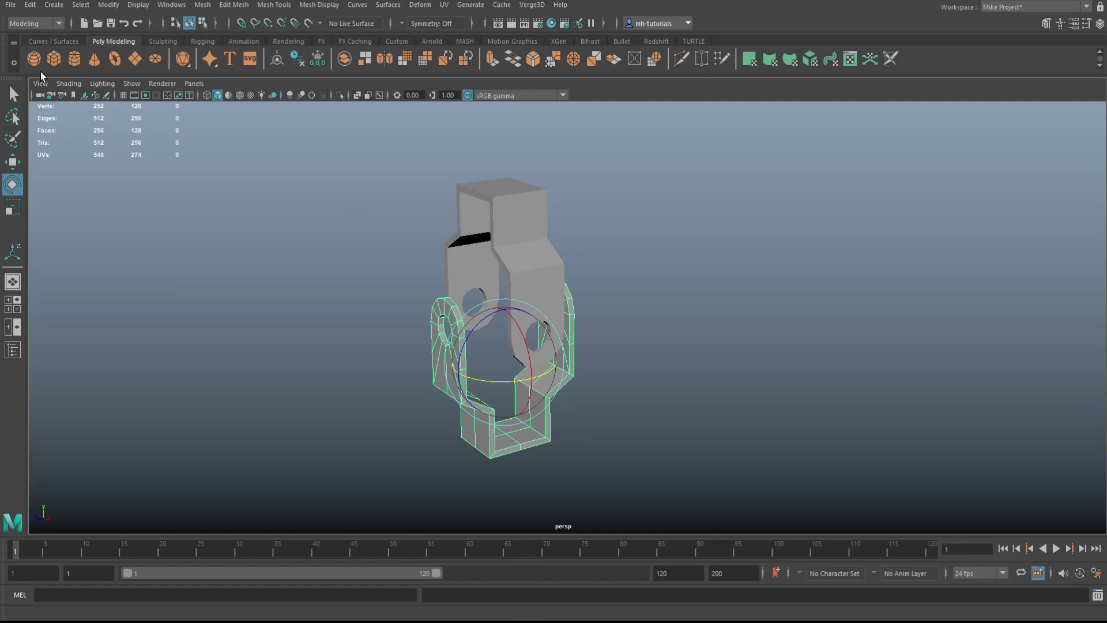
Create a polygon sphere and a polygon cylinder at the joint's centre, rotating the cylinder -90 degrees about the Z axis
click(34, 59)
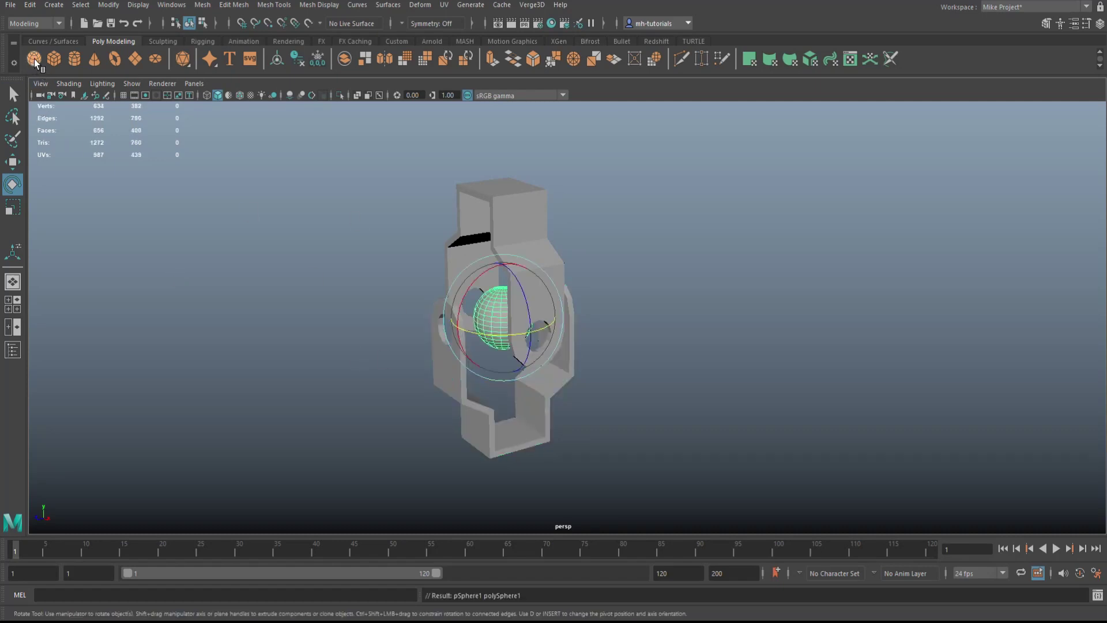
alt+drag(742, 452, 806, 465)
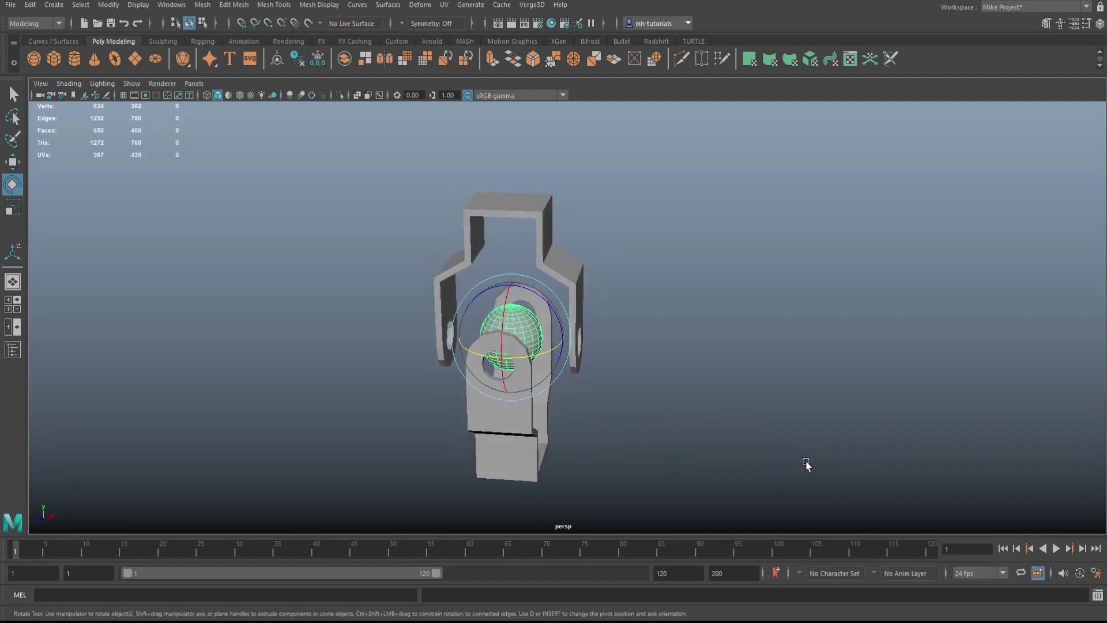
click(75, 59)
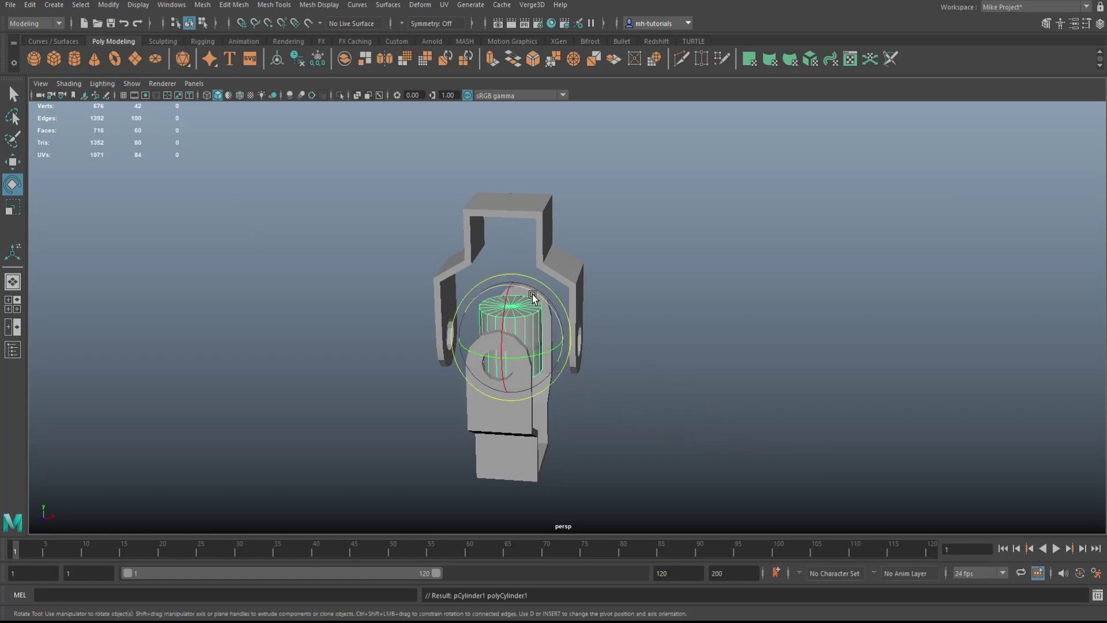
drag(566, 341, 604, 387)
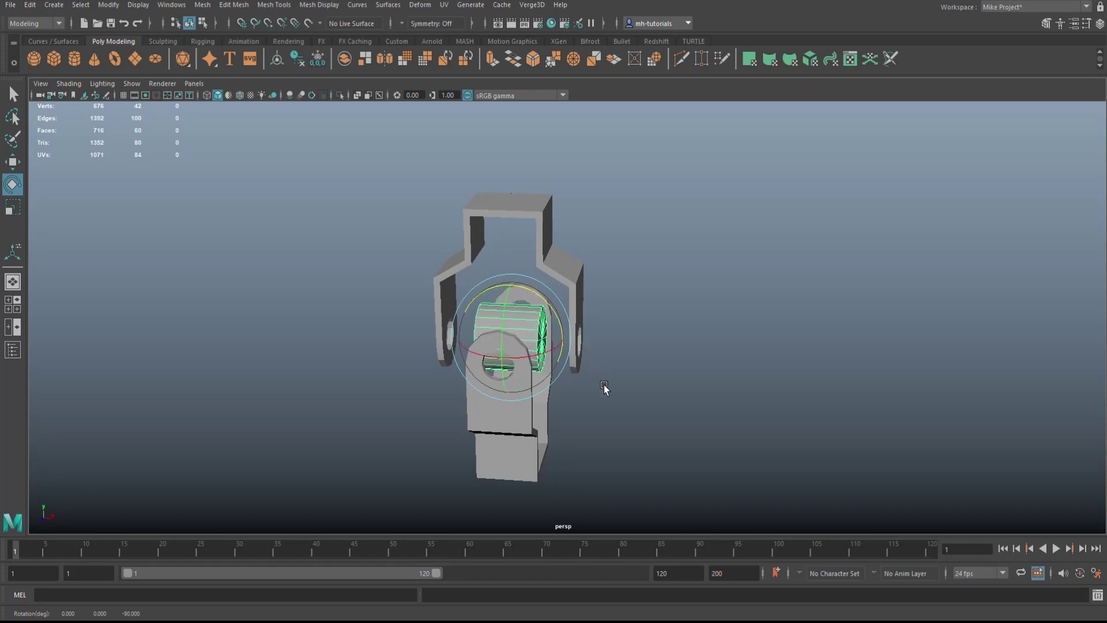
Scale the cylinder lengthwise and reduce its overall size to form a rod passing through the upper bracket's arms
key(r)
drag(564, 344, 957, 399)
drag(511, 337, 411, 354)
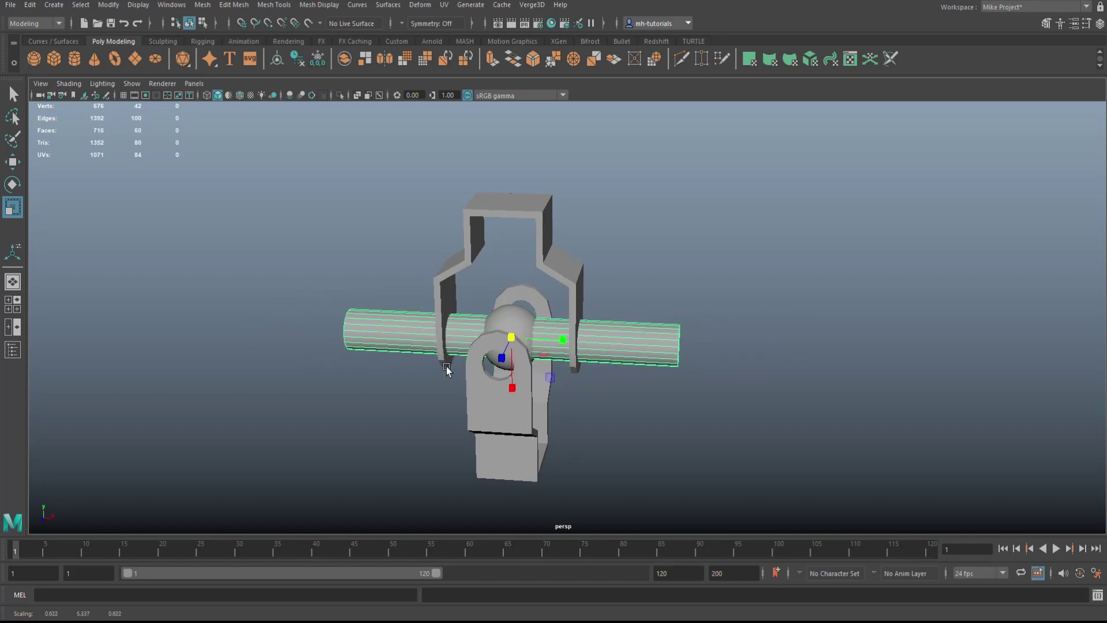
Scale the rod down uniformly in the side view until its circumference fits just inside the bracket hole
alt+right_drag(447, 365, 843, 454)
alt+drag(843, 454, 742, 440)
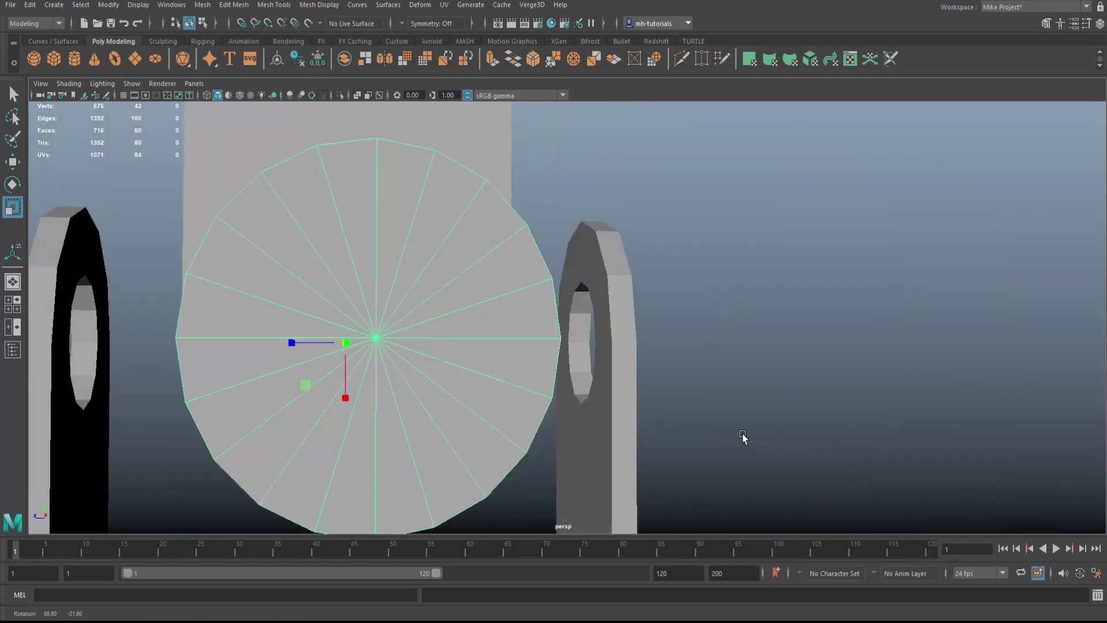
click(12, 304)
key(space)
key(f)
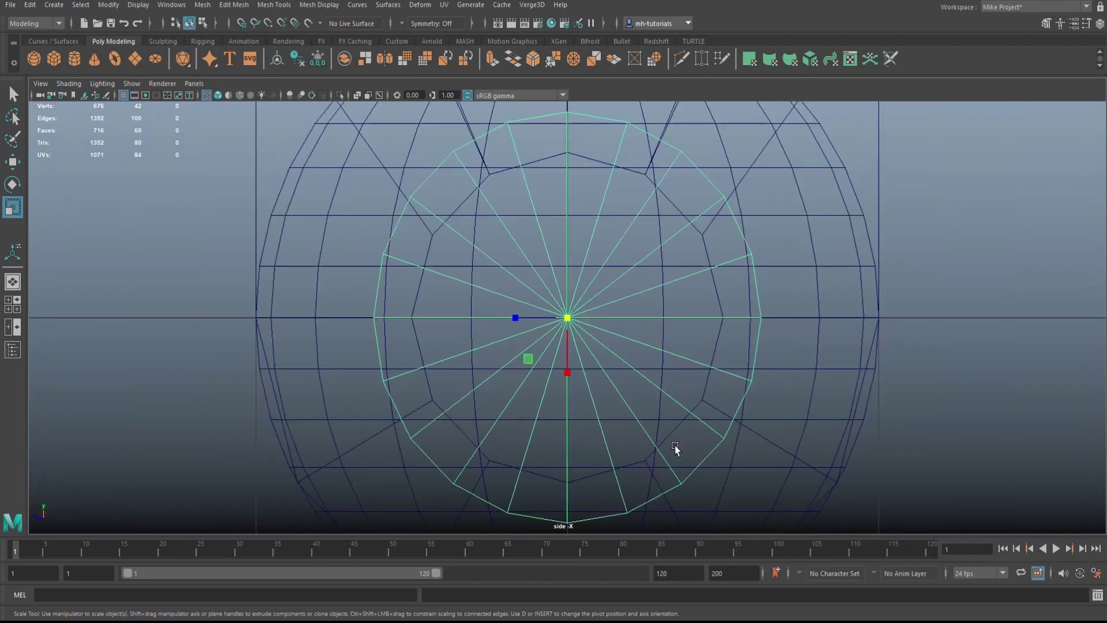
drag(567, 318, 173, 406)
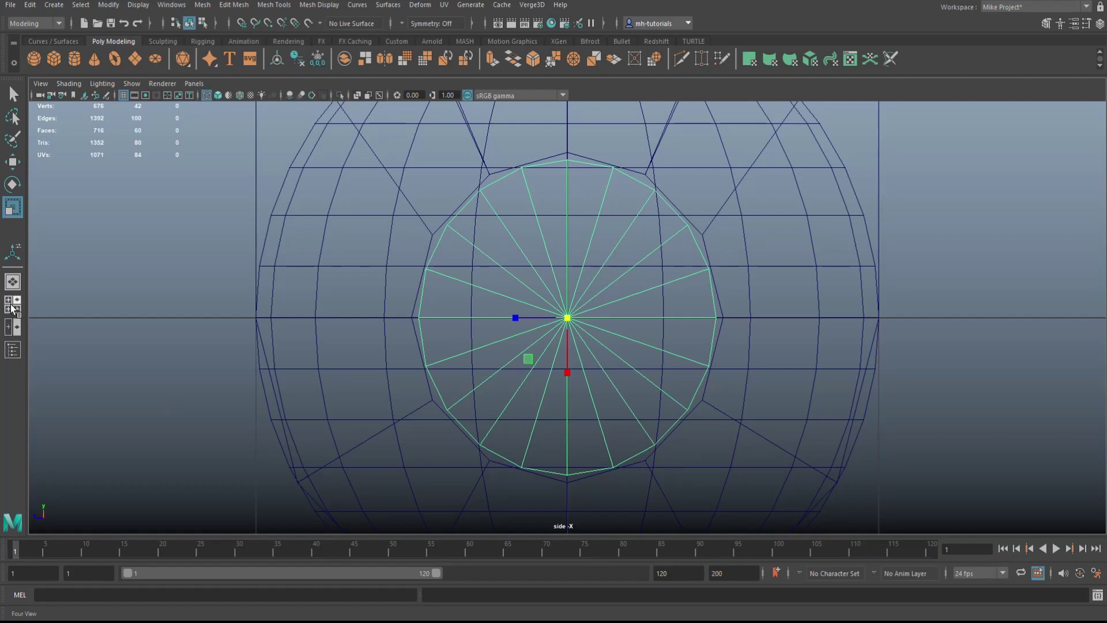
Shorten the rod in the top view to a length scale of about 2.4, ending just outside the bracket arms
click(8, 304)
key(space)
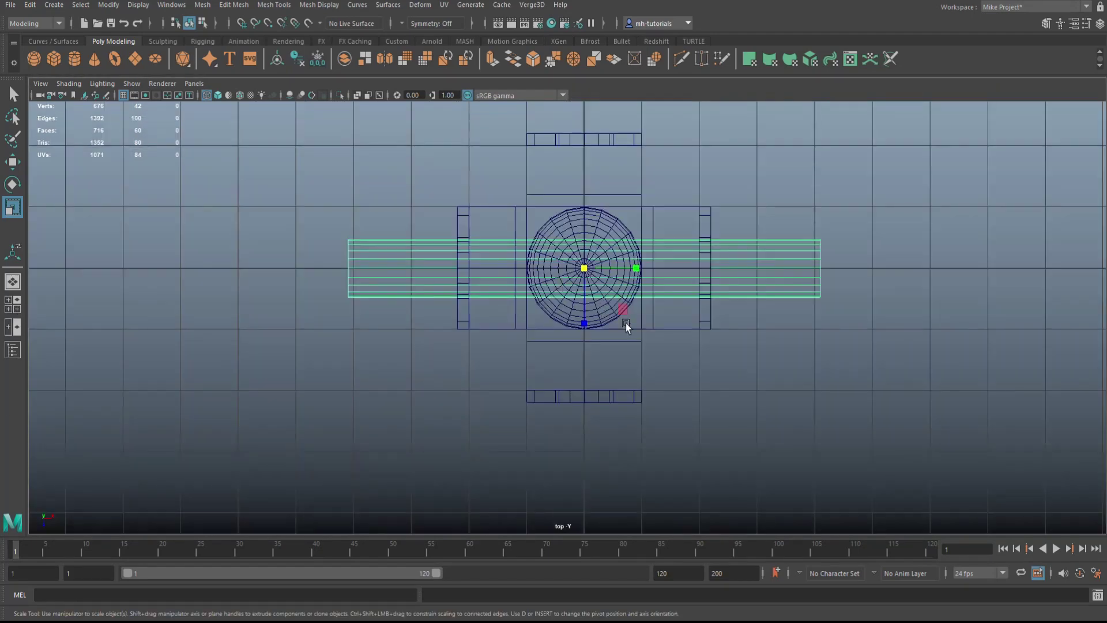
drag(636, 271, 614, 276)
click(8, 304)
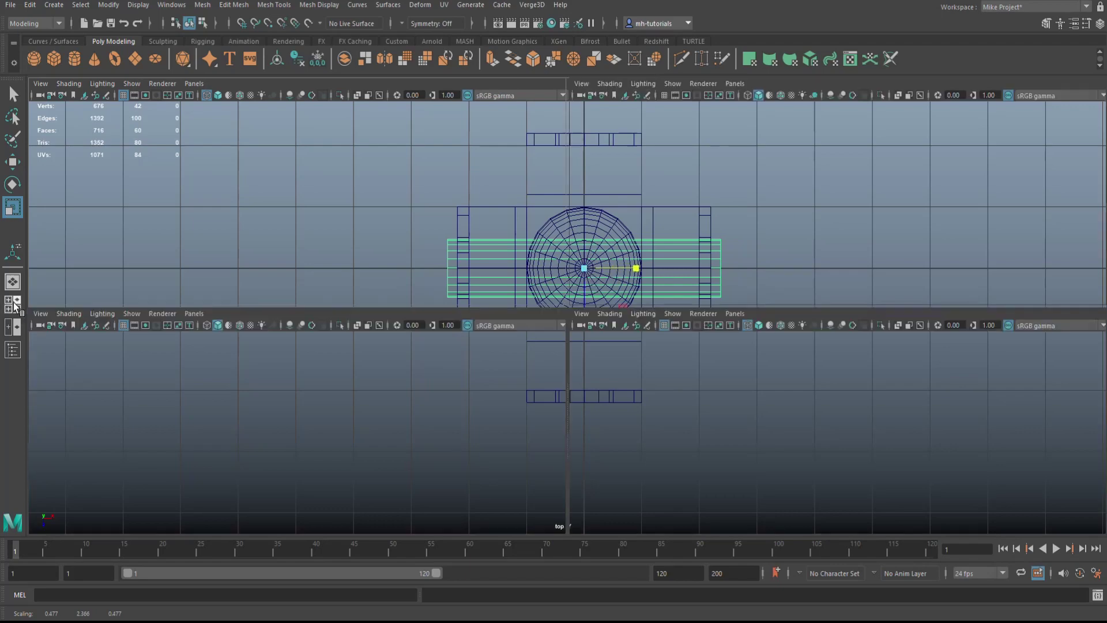
key(space)
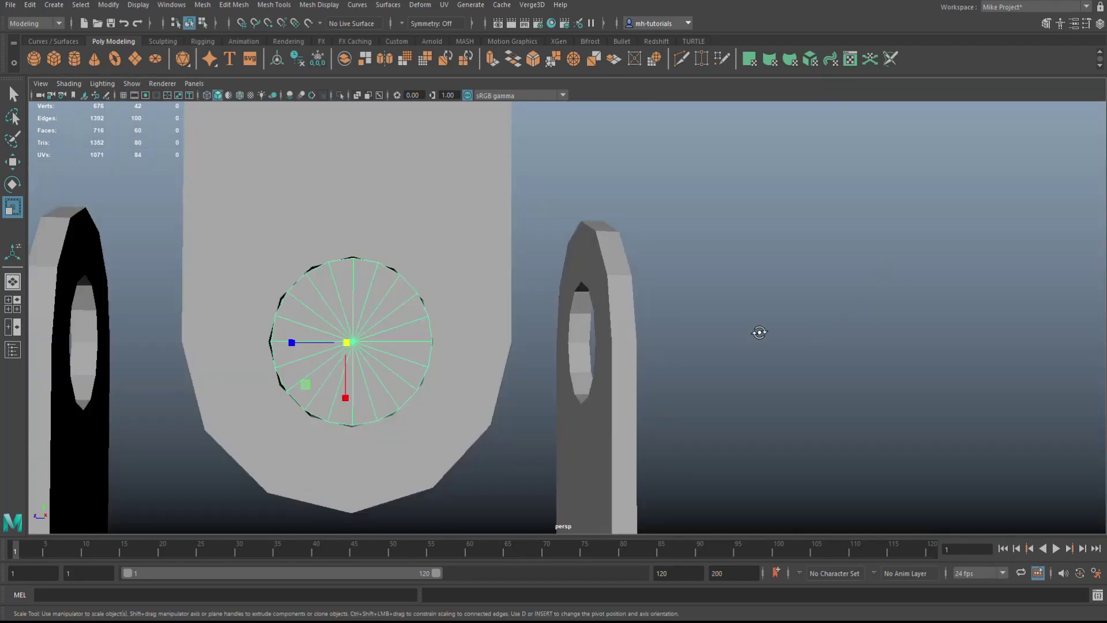
Duplicate the rod and rotate the copy 90 degrees about the vertical axis through the lower bracket's holes, then clear the selection
alt+drag(759, 329, 454, 449)
scroll(535, 375, down, 5)
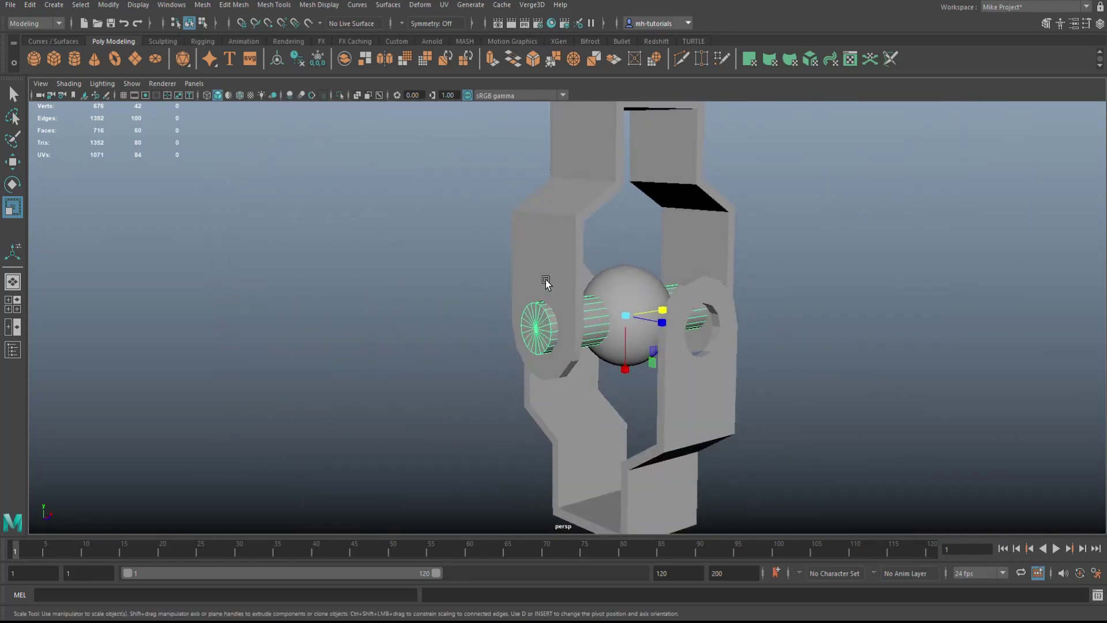
scroll(525, 383, down, 1)
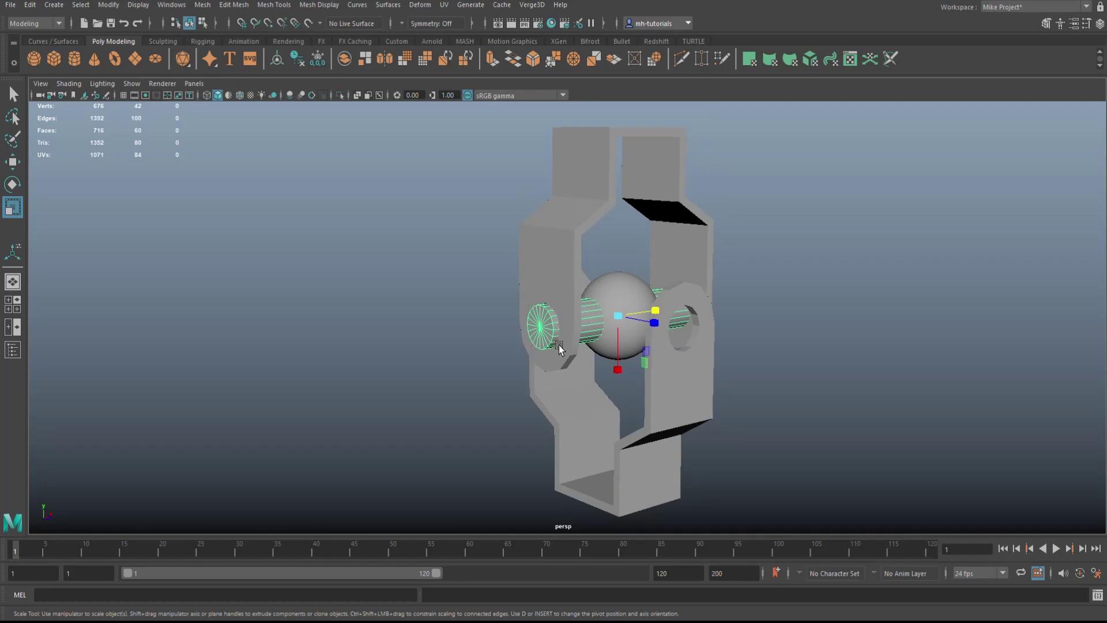
scroll(558, 348, up, 2)
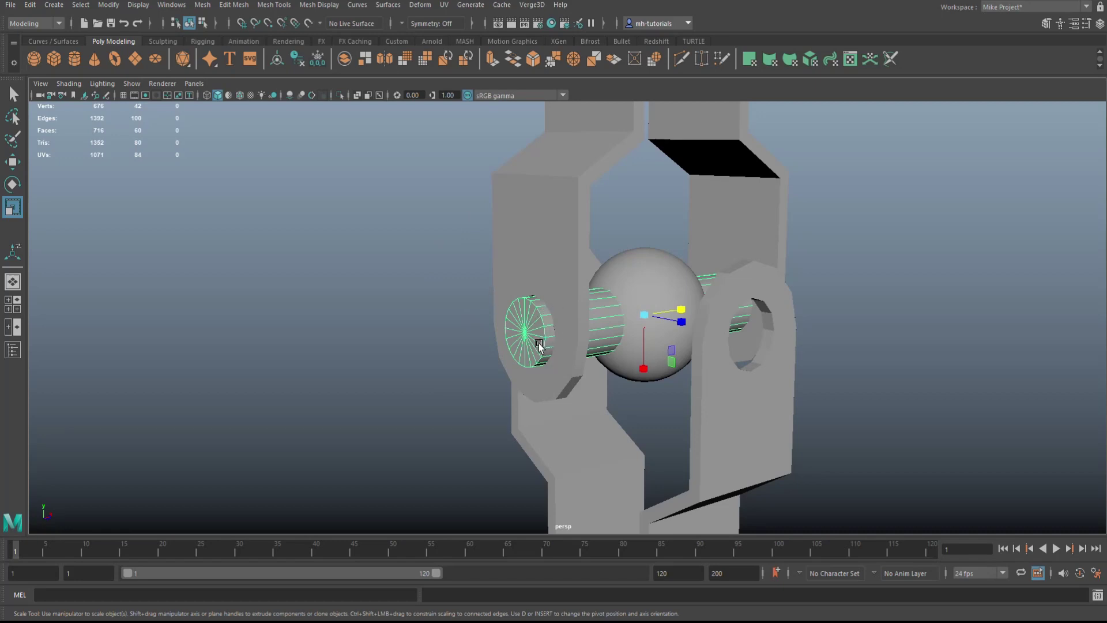
alt+right_drag(1035, 331, 940, 345)
mouse_move(853, 366)
alt+mouse_down()
mouse_move(804, 400)
mouse_move(821, 386)
mouse_move(761, 376)
mouse_move(853, 373)
alt+mouse_up()
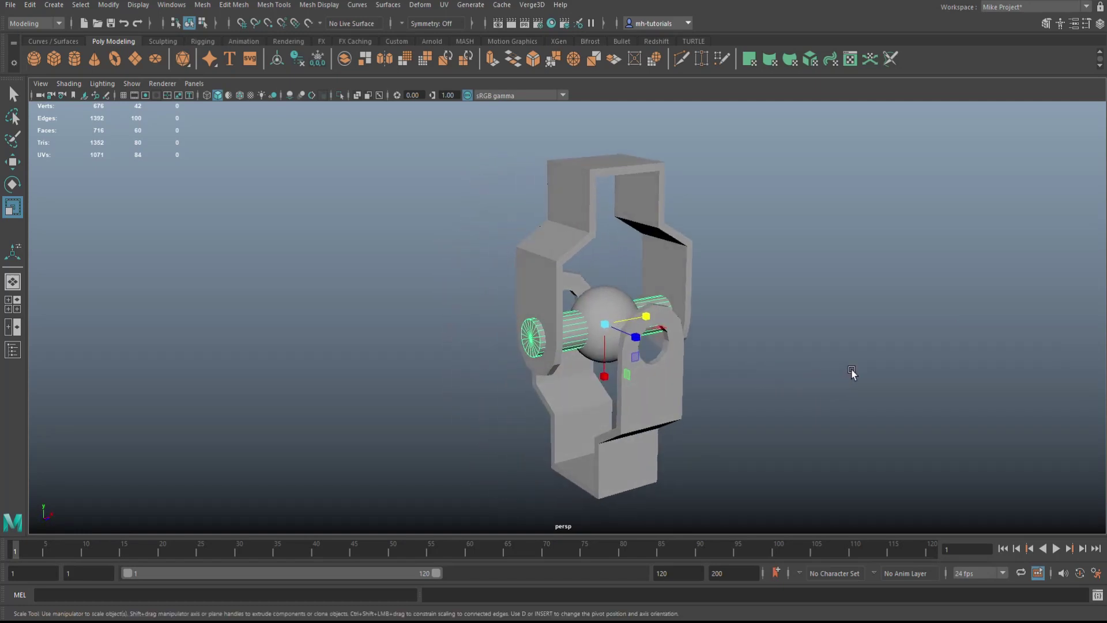
key(ctrl+d)
key(e)
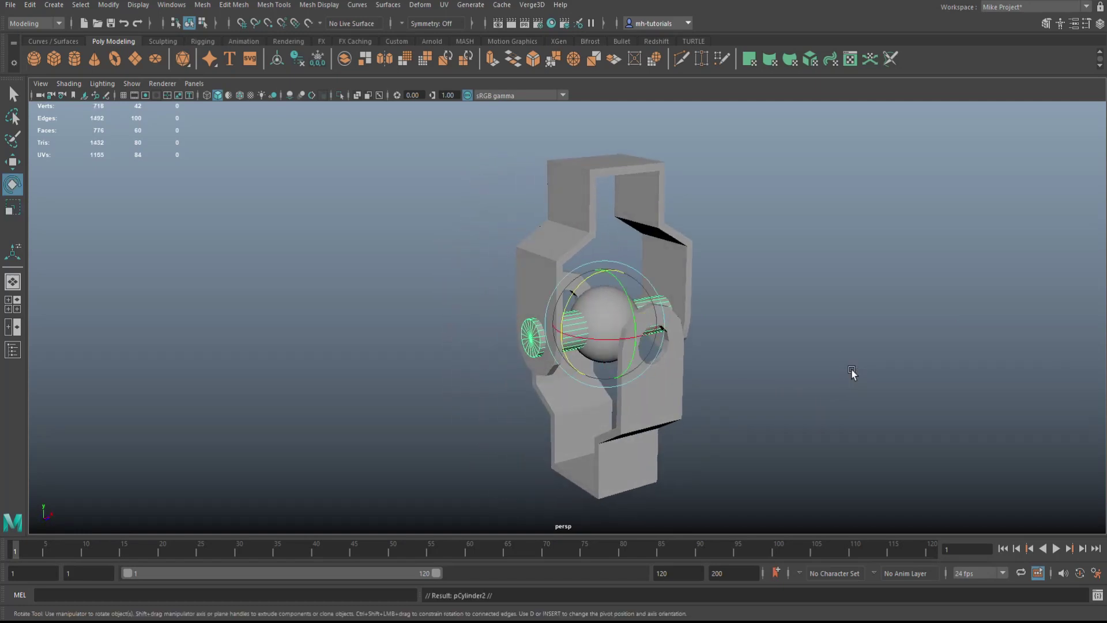
drag(600, 342, 669, 348)
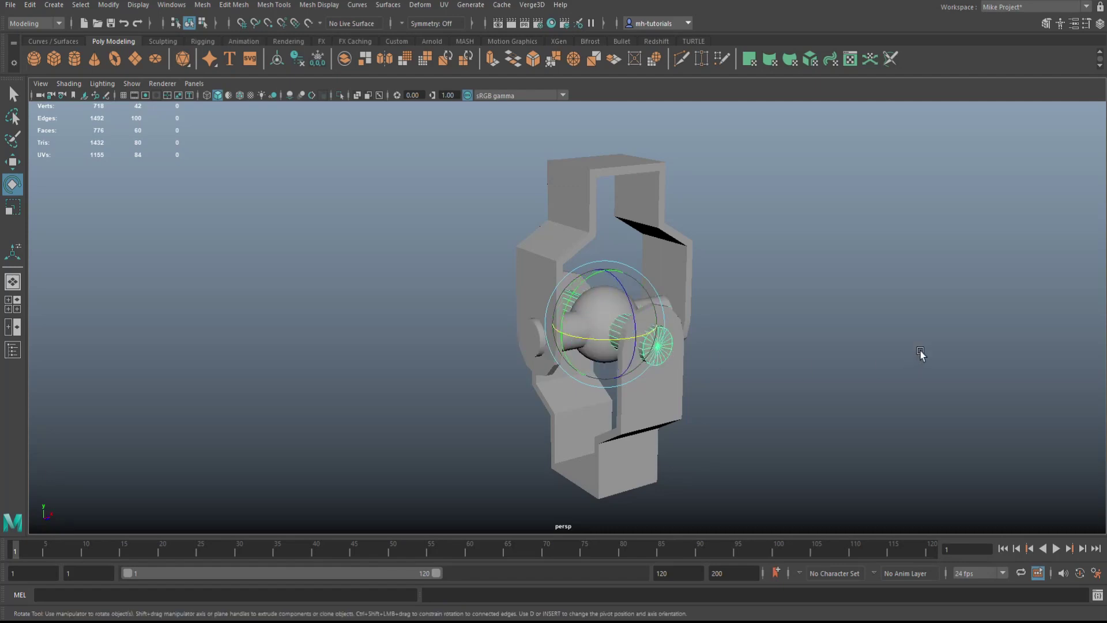
click(922, 353)
alt+drag(954, 395, 760, 399)
scroll(783, 398, down, 5)
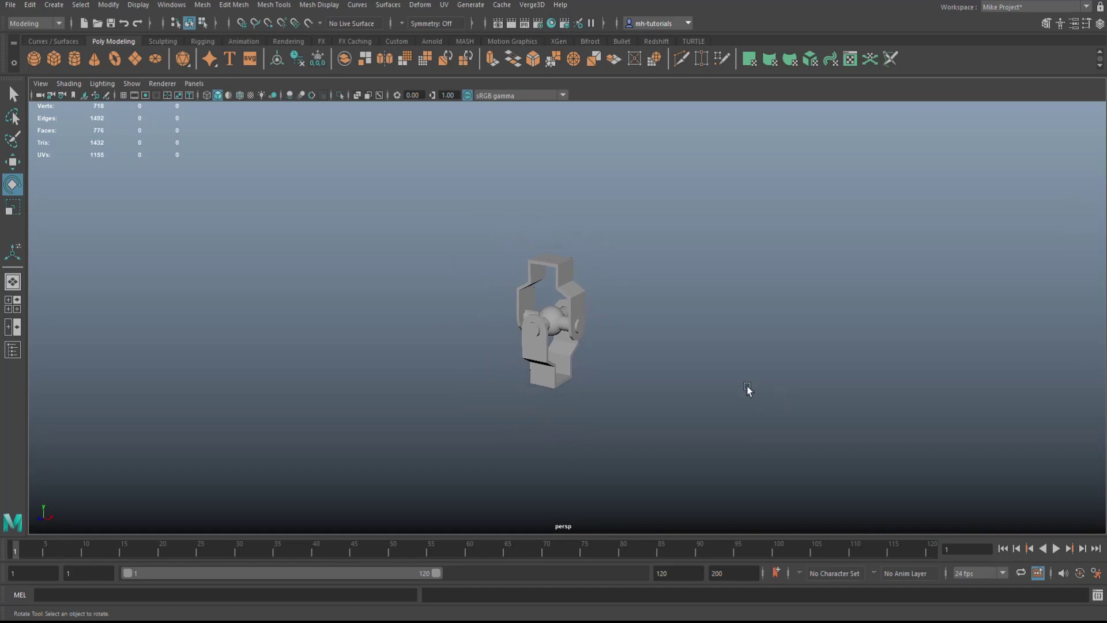
Examine the assembled joint and check the pivot positions of the sphere, both rods and the upper bracket in the side view
scroll(700, 392, up, 3)
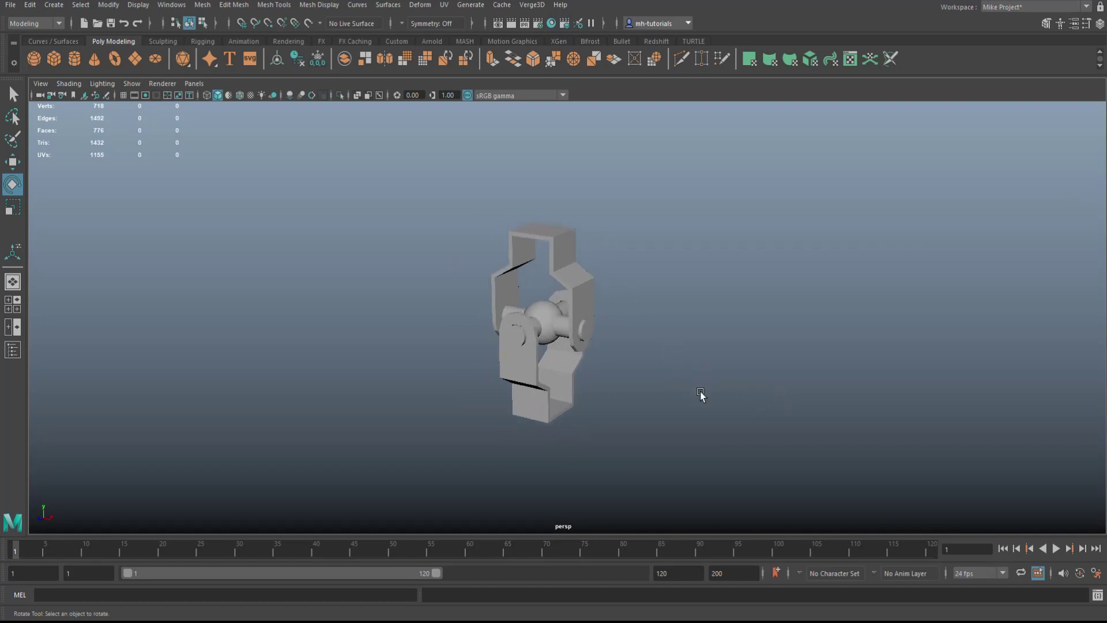
click(527, 370)
scroll(703, 369, up, 2)
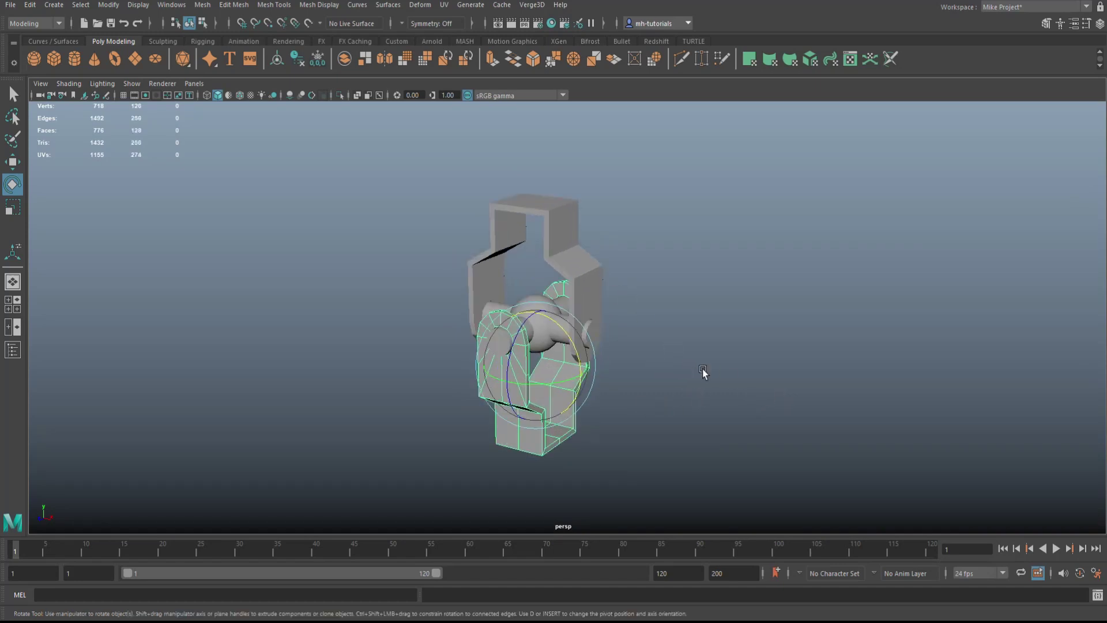
click(807, 301)
scroll(700, 361, up, 5)
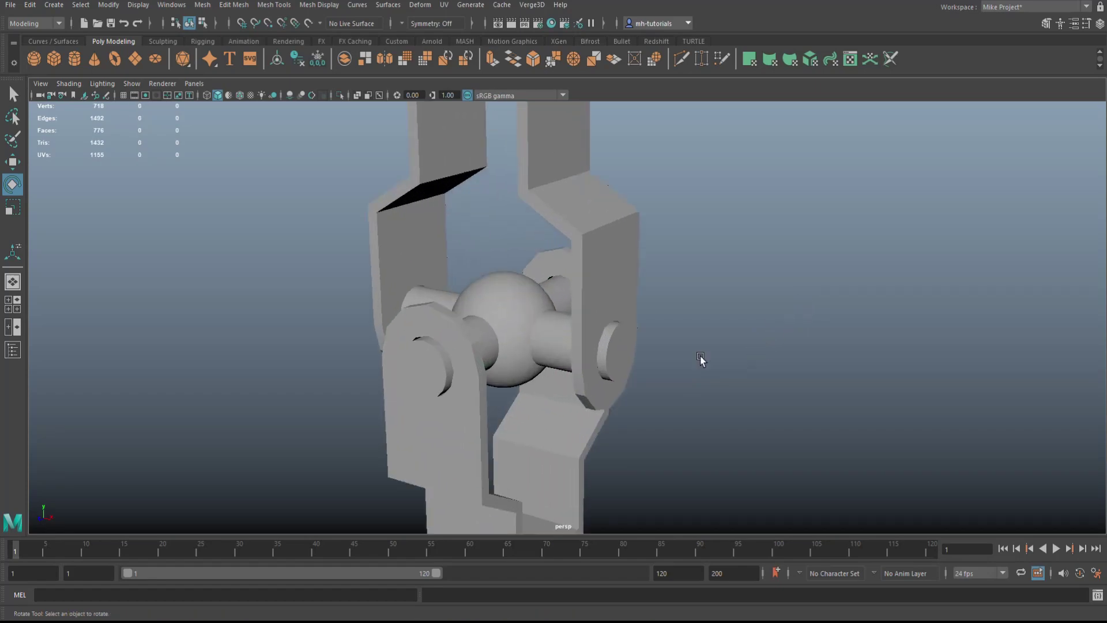
click(497, 298)
click(8, 300)
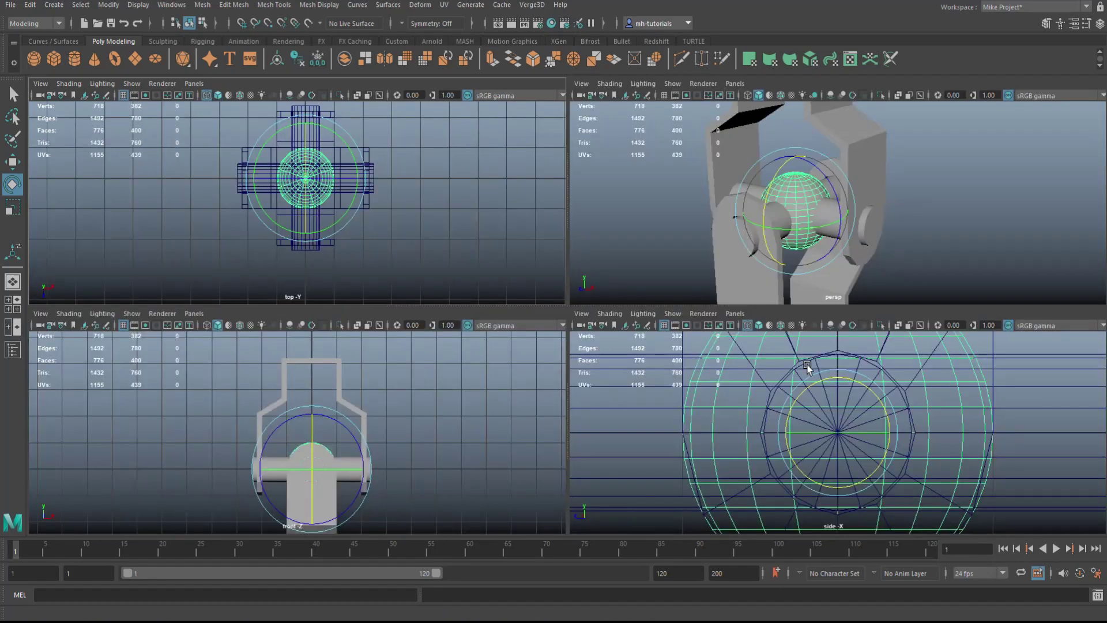
key(space)
scroll(555, 456, down, 5)
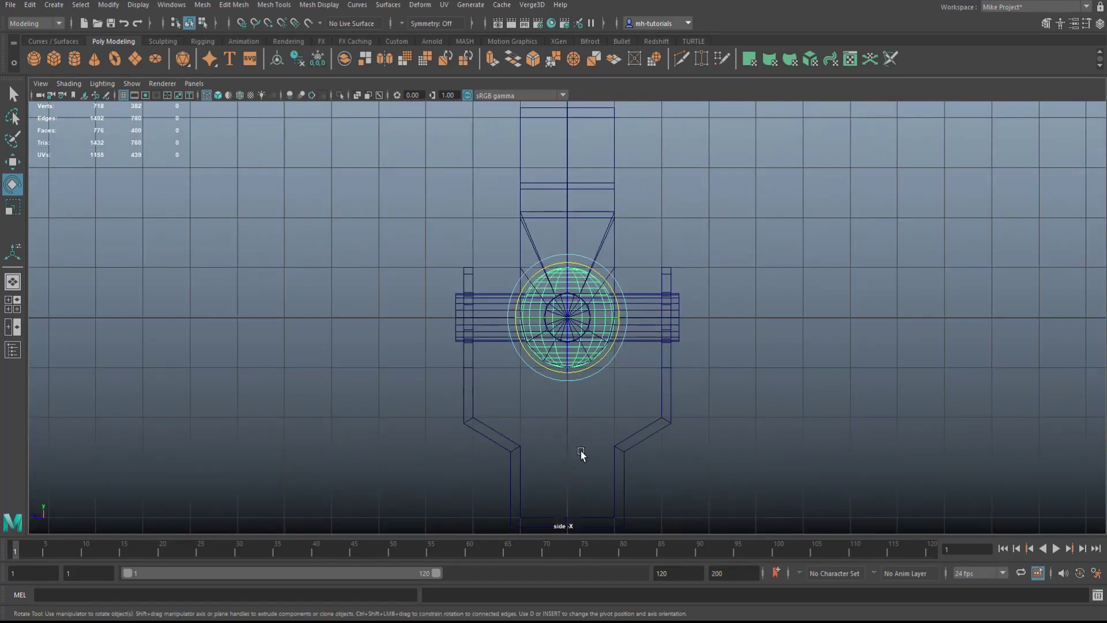
key(w)
scroll(621, 443, up, 1)
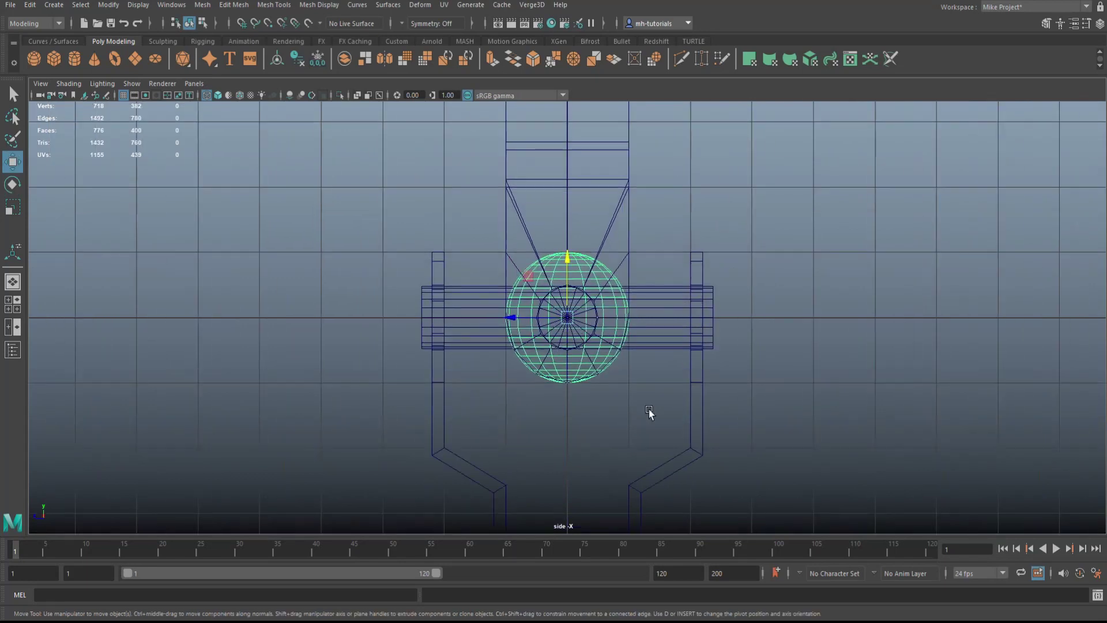
click(666, 299)
click(661, 303)
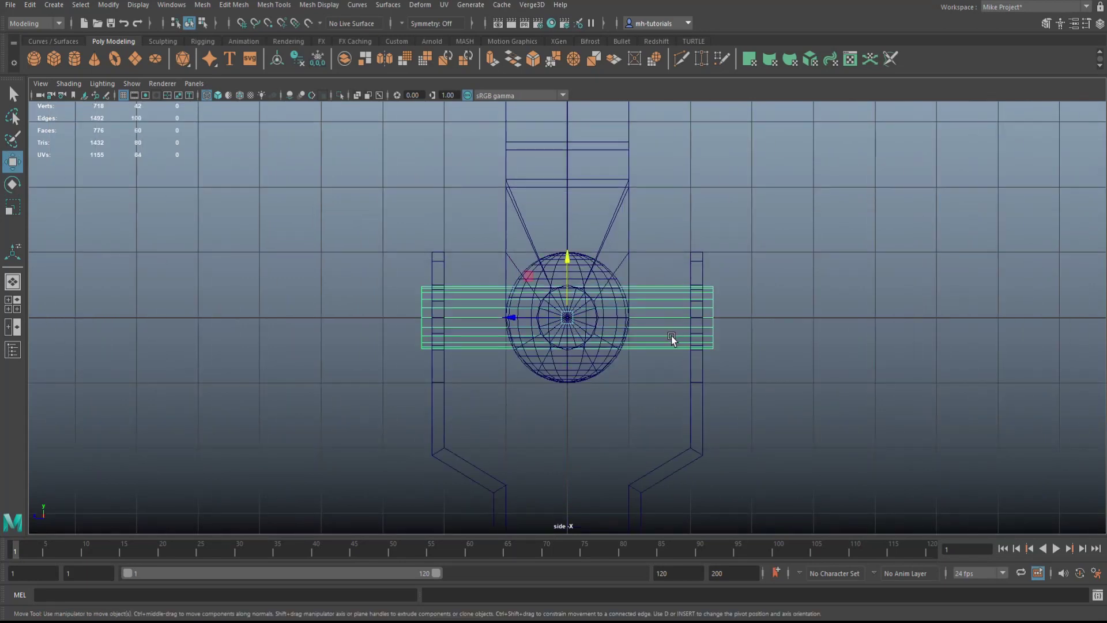
scroll(727, 380, up, 2)
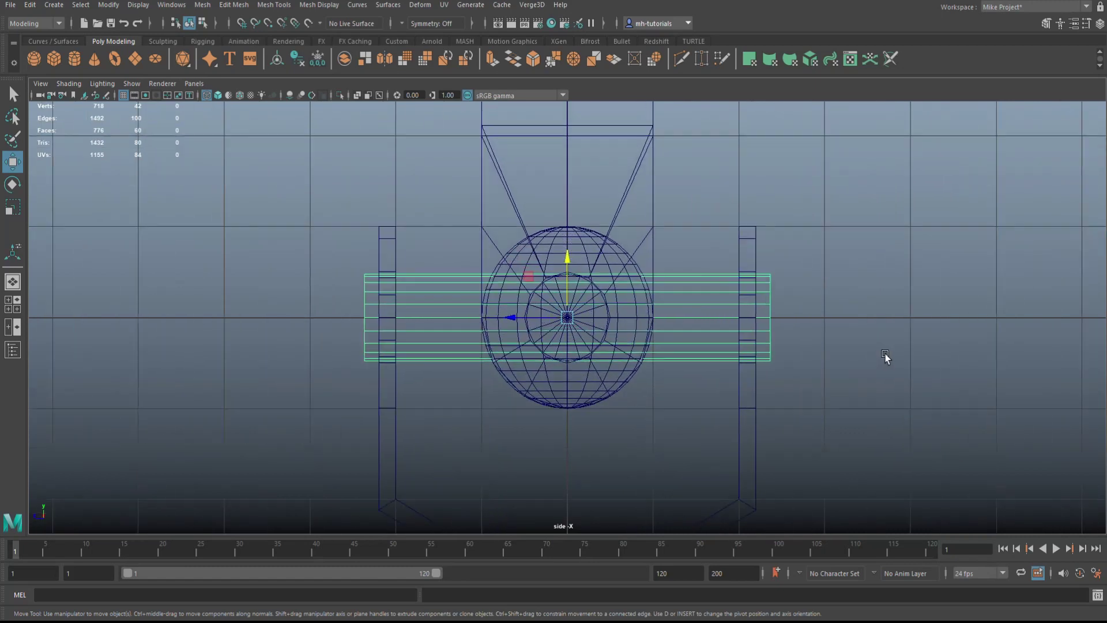
click(884, 357)
click(606, 333)
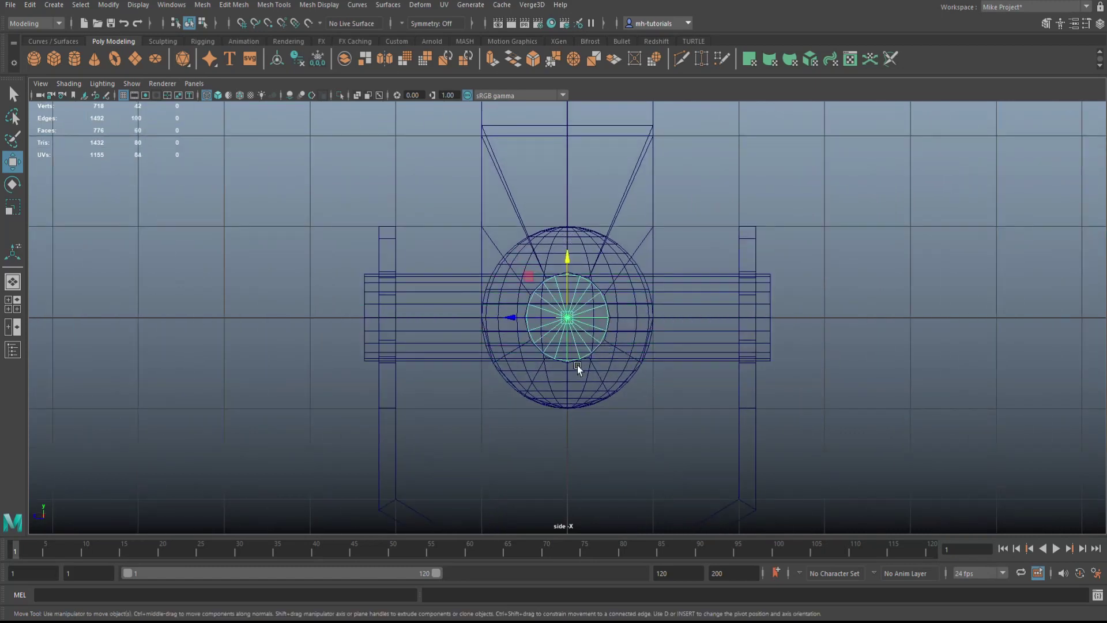
click(641, 180)
scroll(562, 422, down, 3)
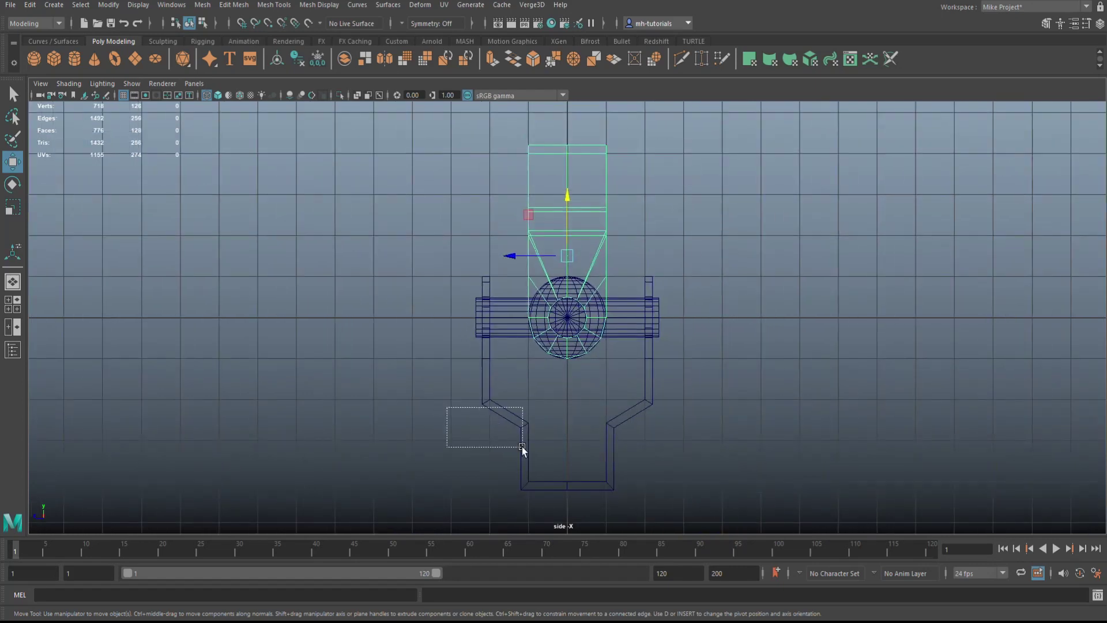
Move the lower bracket's pivot up to the grid origin at the sphere's centre using grid snapping, then clear the selection
drag(523, 448, 525, 450)
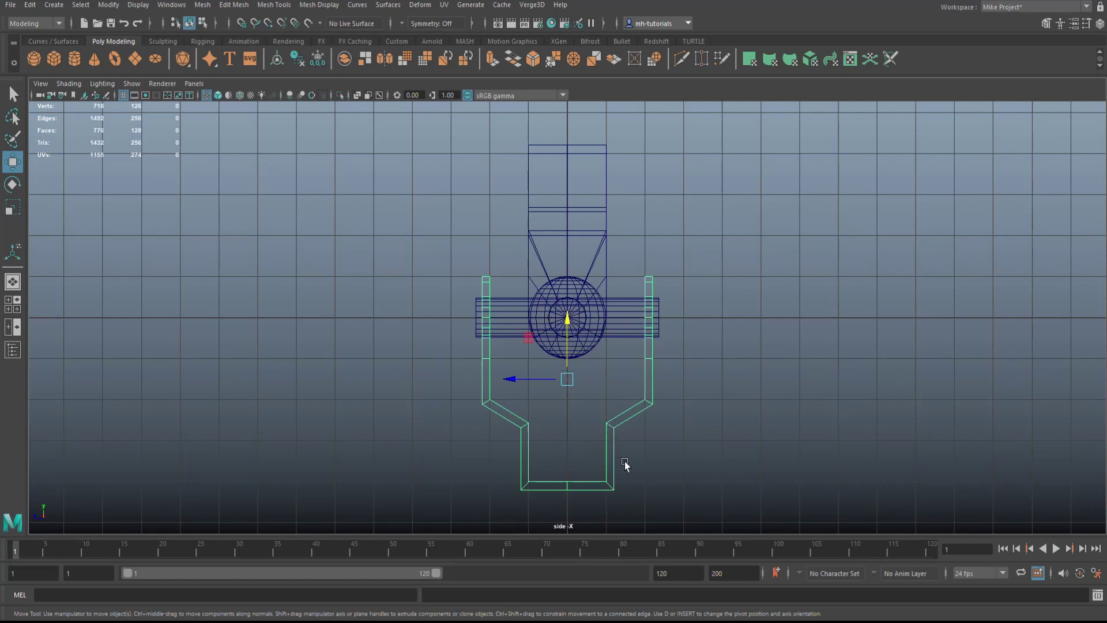
key(d)
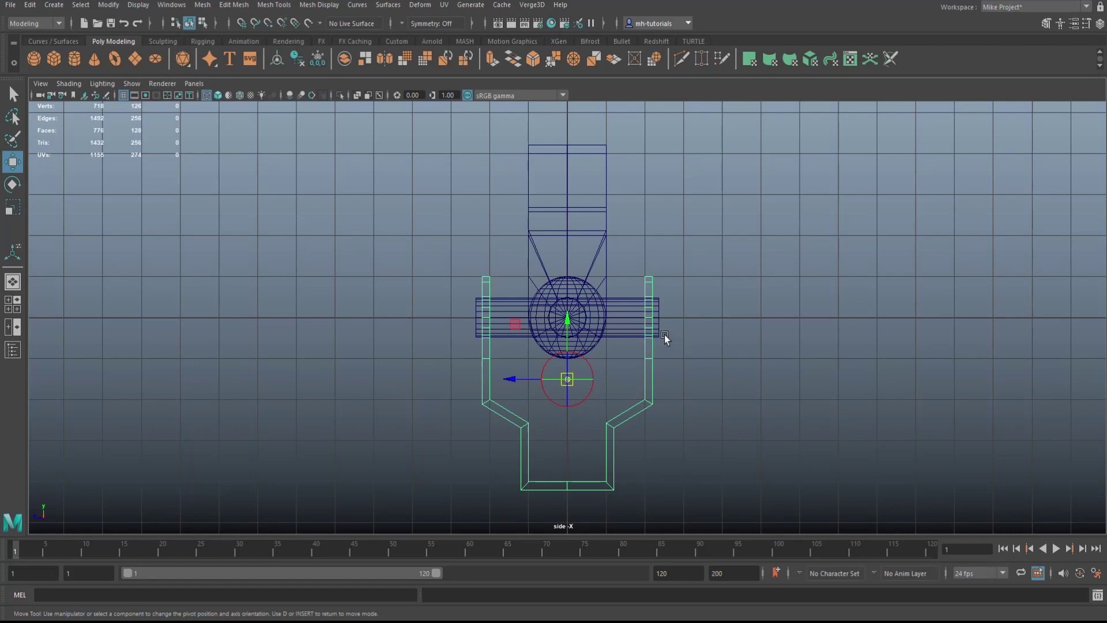
key(x)
middle_drag(568, 318, 568, 308)
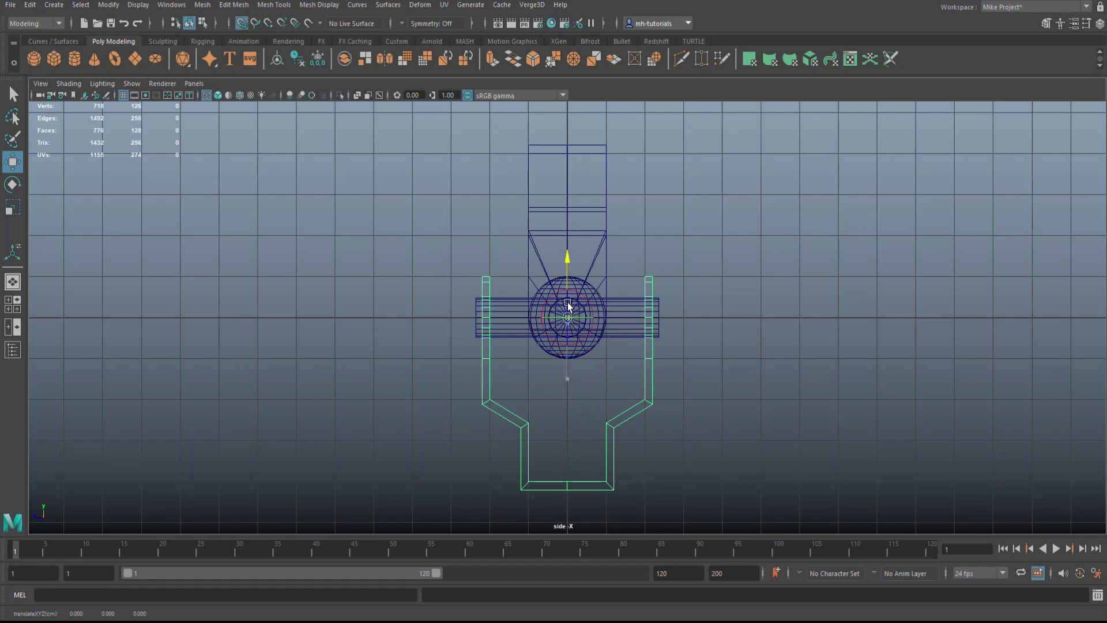
click(783, 313)
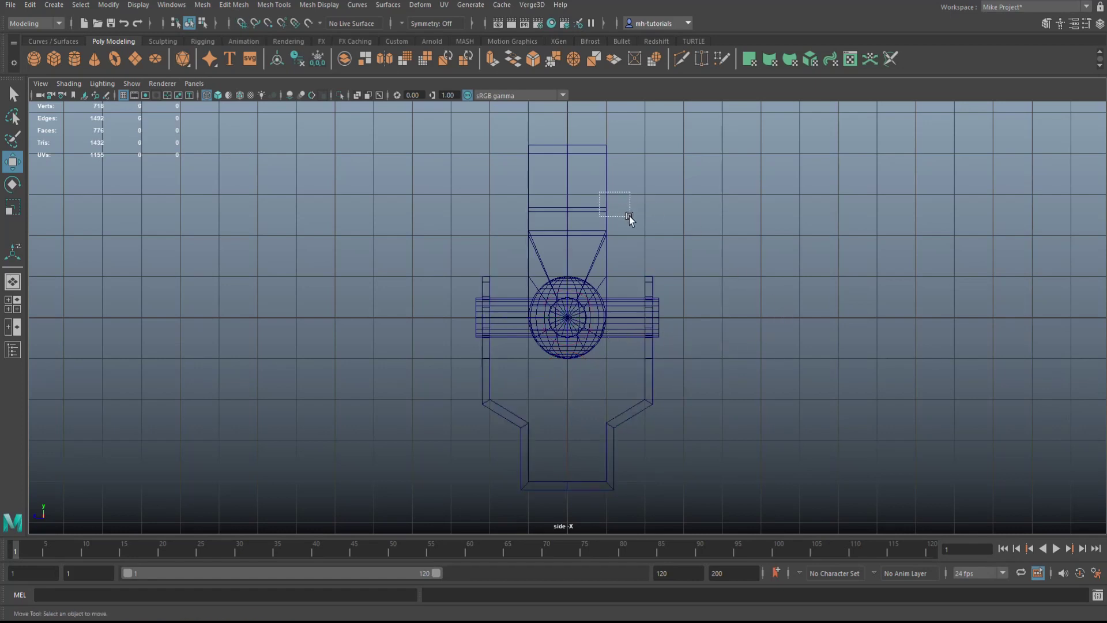
Move the upper bracket's pivot down to the grid origin at the sphere's centre and leave pivot editing
drag(629, 216, 630, 216)
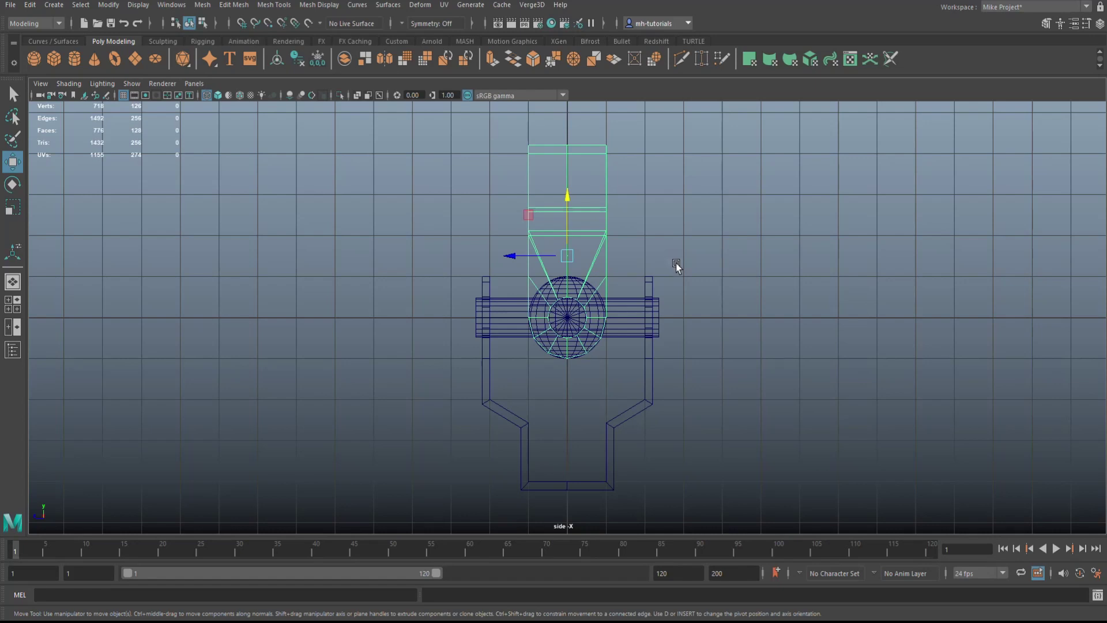
key(d)
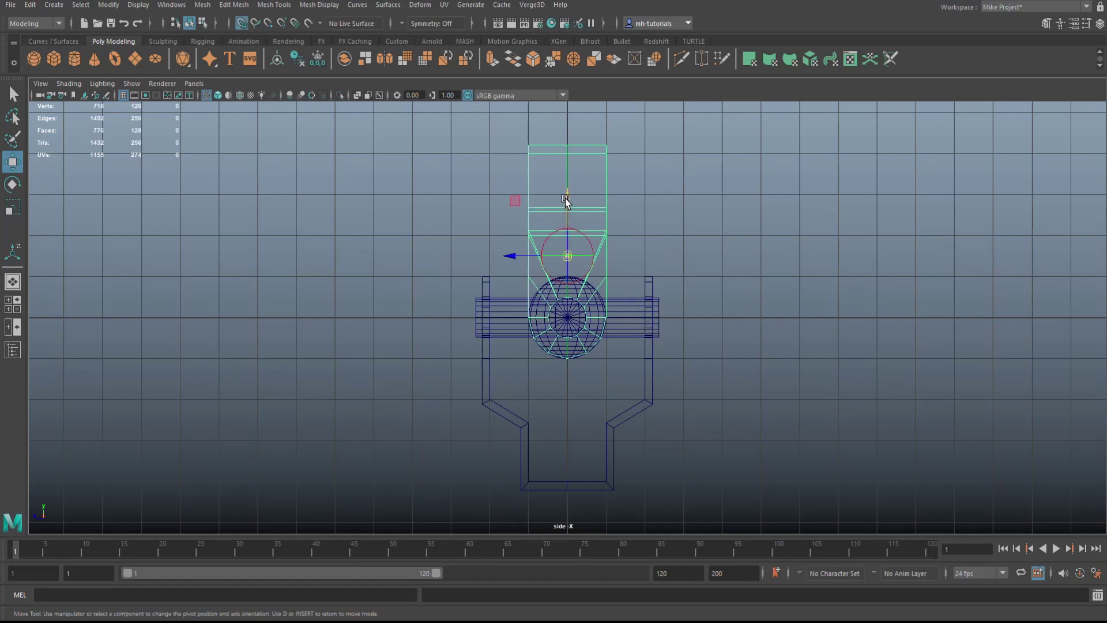
drag(565, 214, 568, 277)
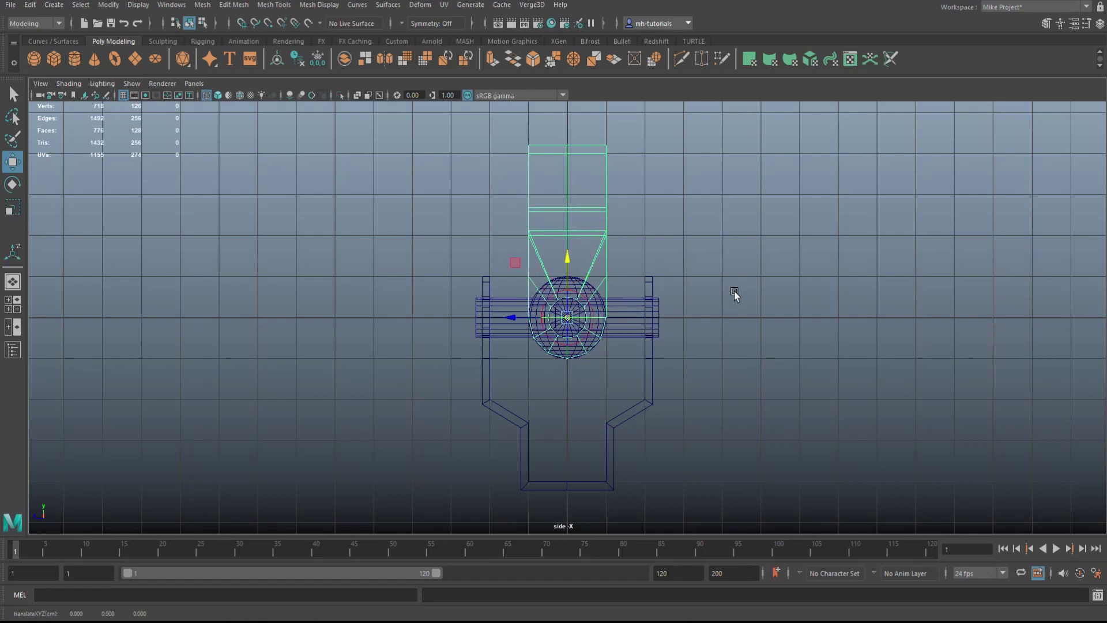
key(d)
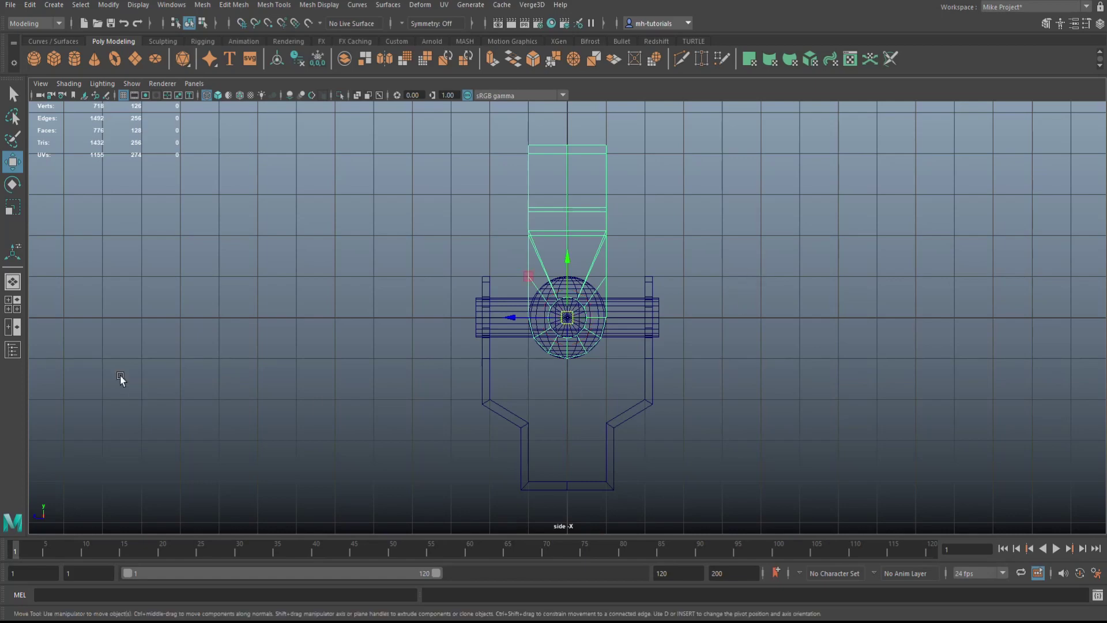
Select all parts of the universal joint together in the perspective view
key(space)
key(space)
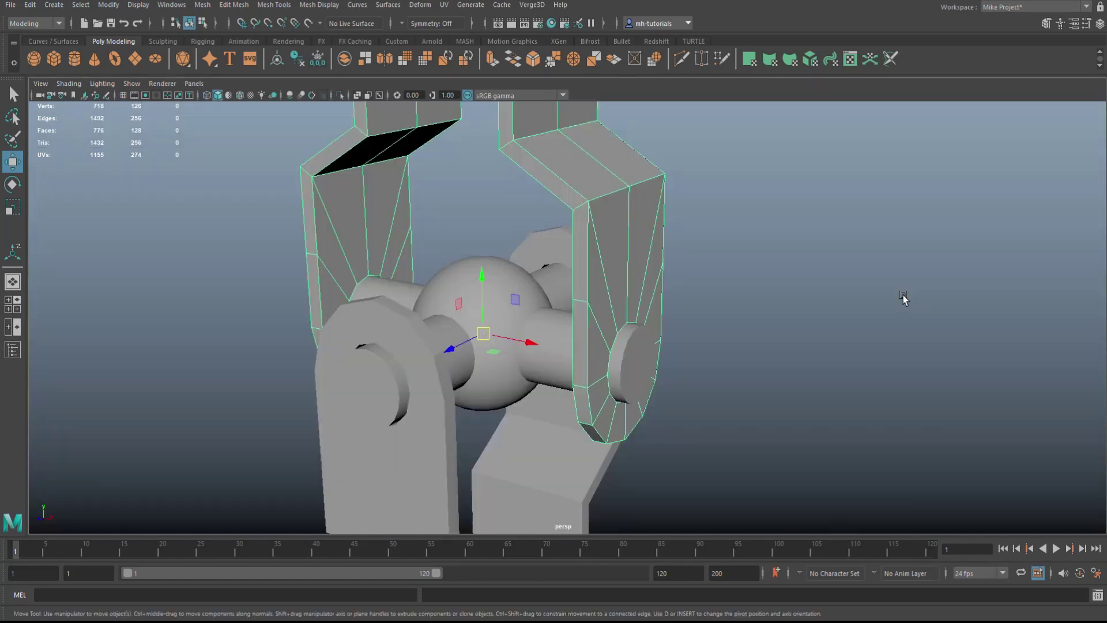
scroll(843, 346, down, 6)
alt+drag(842, 349, 816, 352)
drag(379, 169, 692, 490)
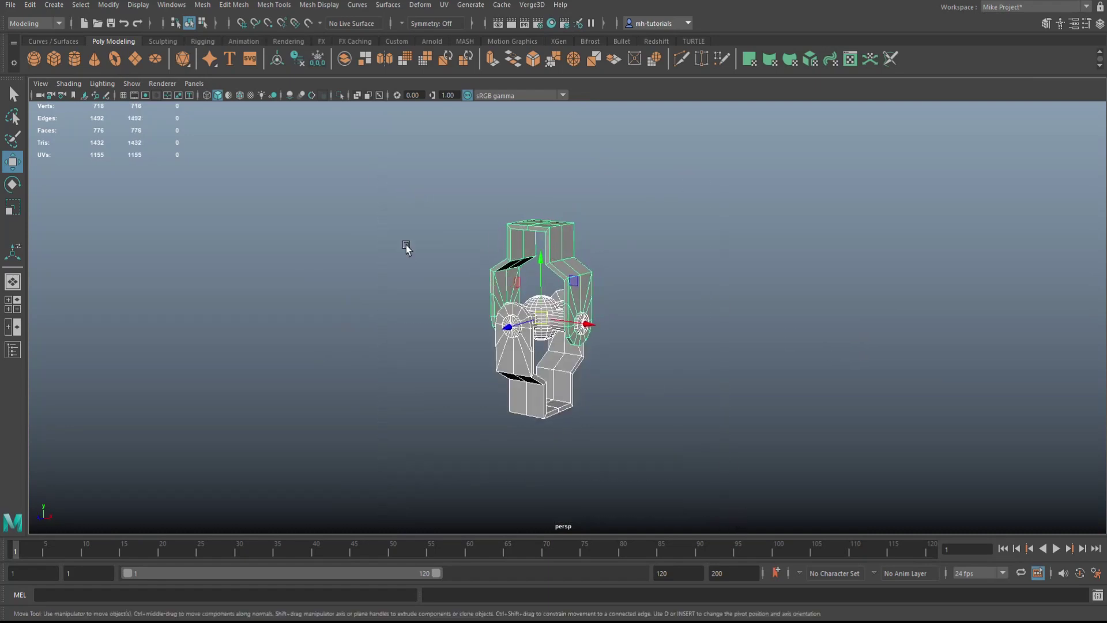